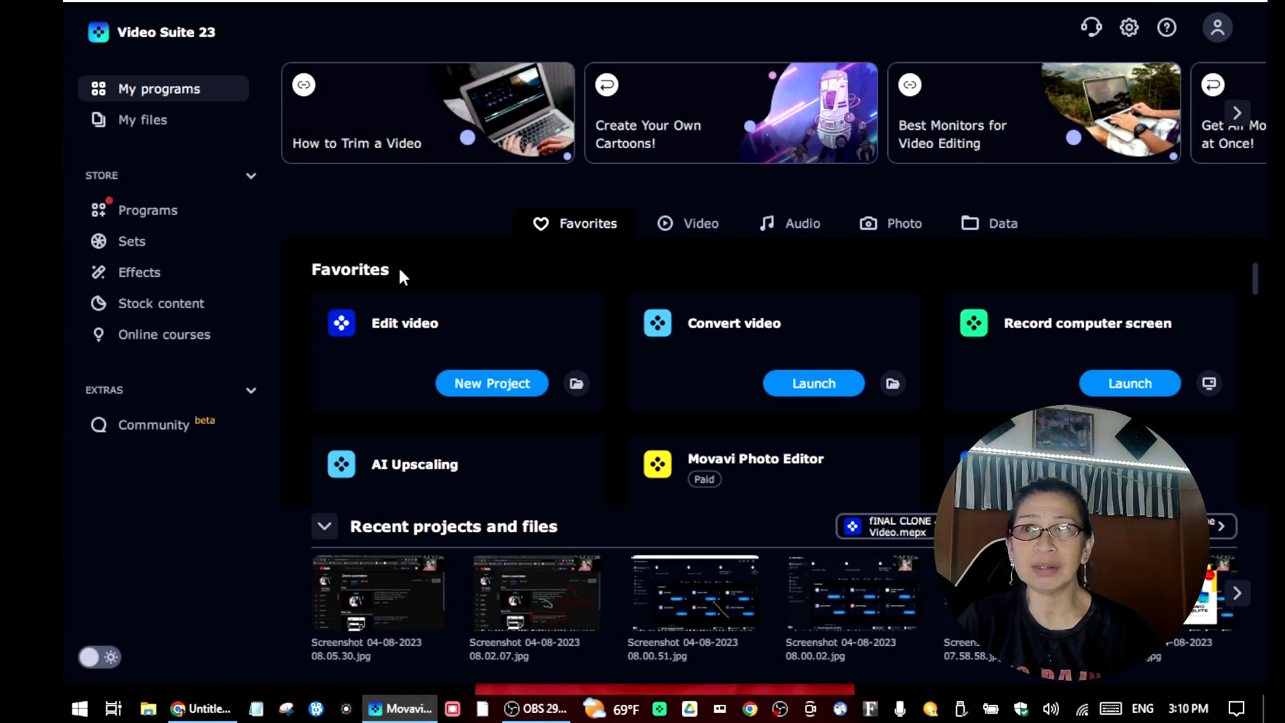
Create a new video editing project
scroll(401, 289, down, 5)
scroll(464, 344, up, 3)
scroll(464, 344, up, 2)
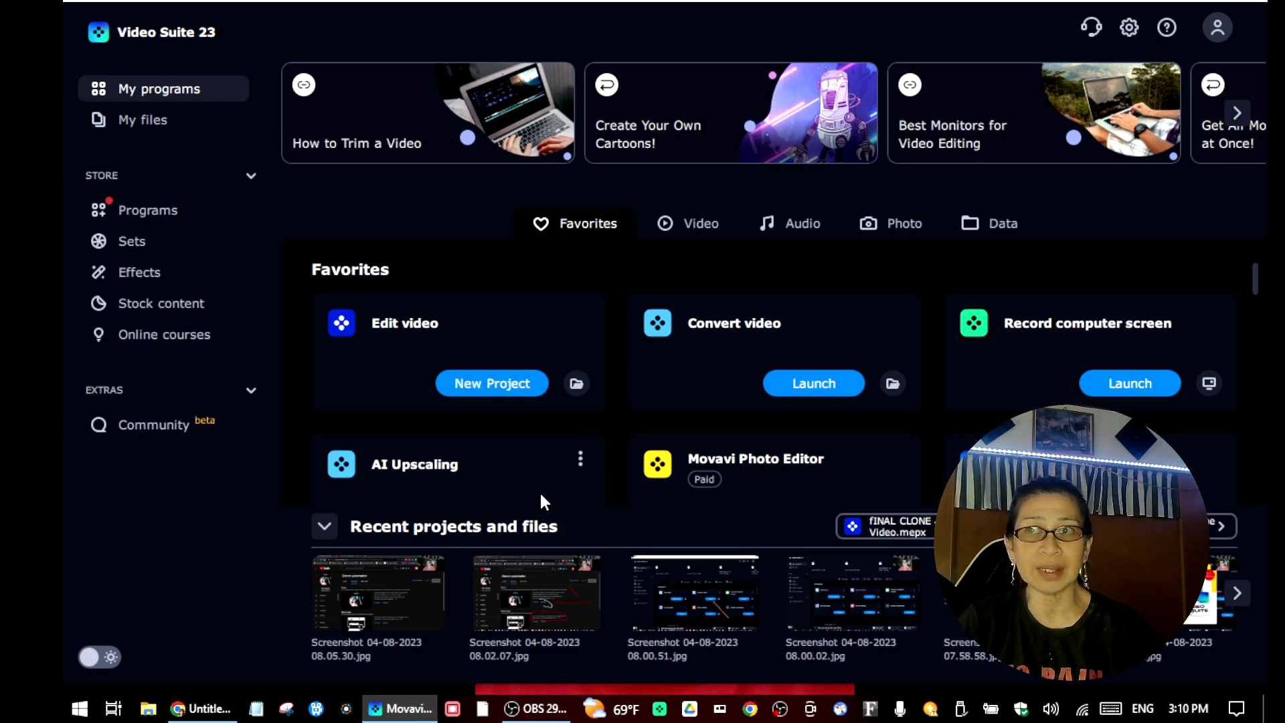
scroll(539, 495, down, 5)
scroll(540, 488, up, 5)
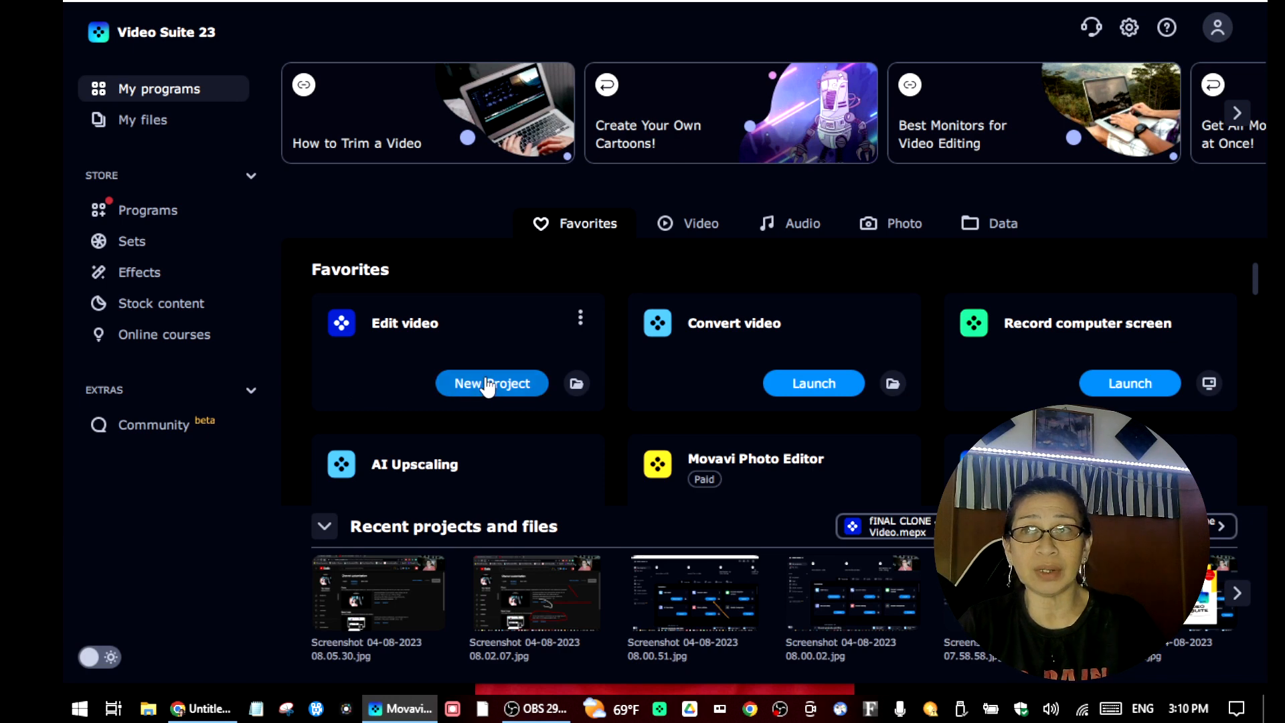
click(509, 387)
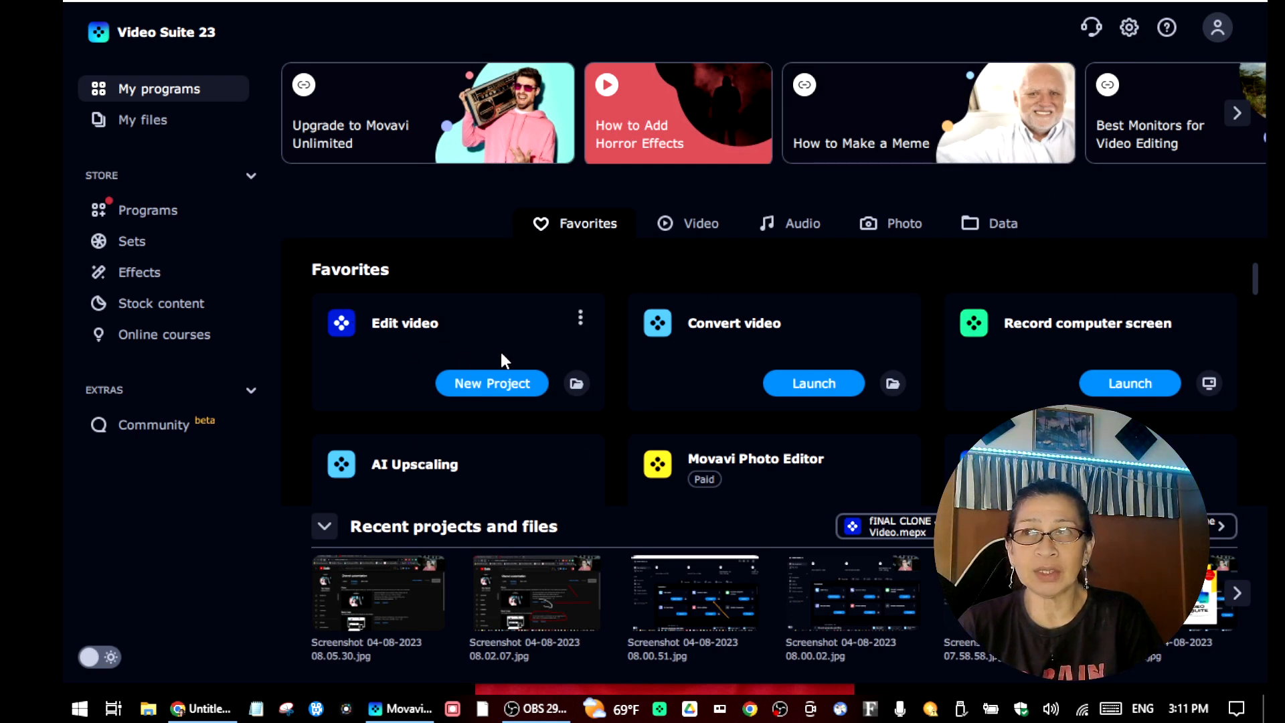
scroll(500, 356, down, 5)
scroll(517, 404, up, 3)
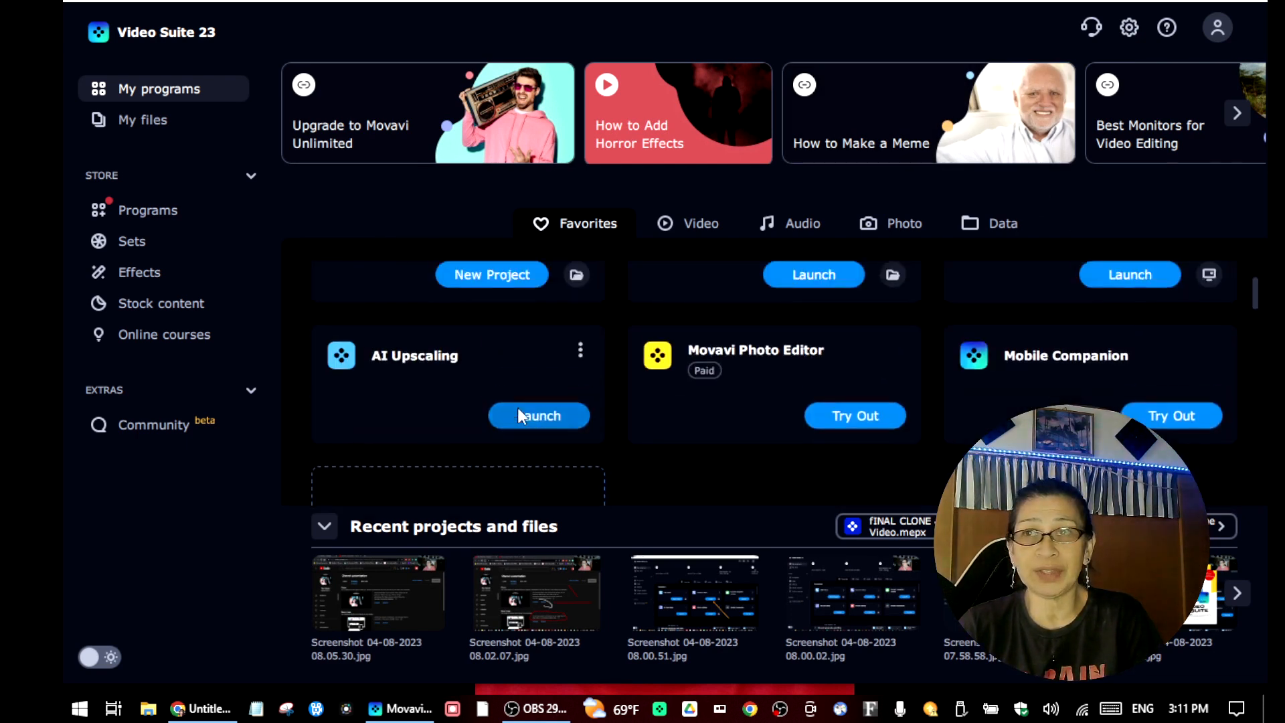
scroll(519, 409, up, 2)
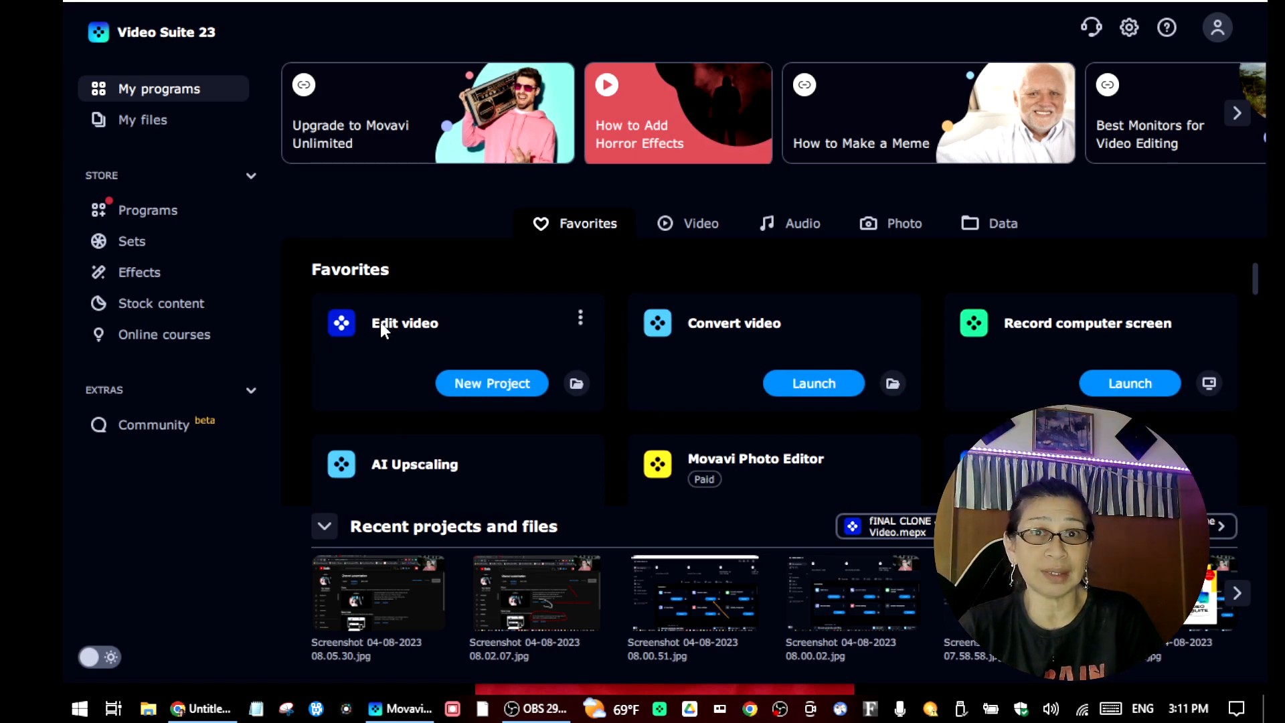
click(459, 386)
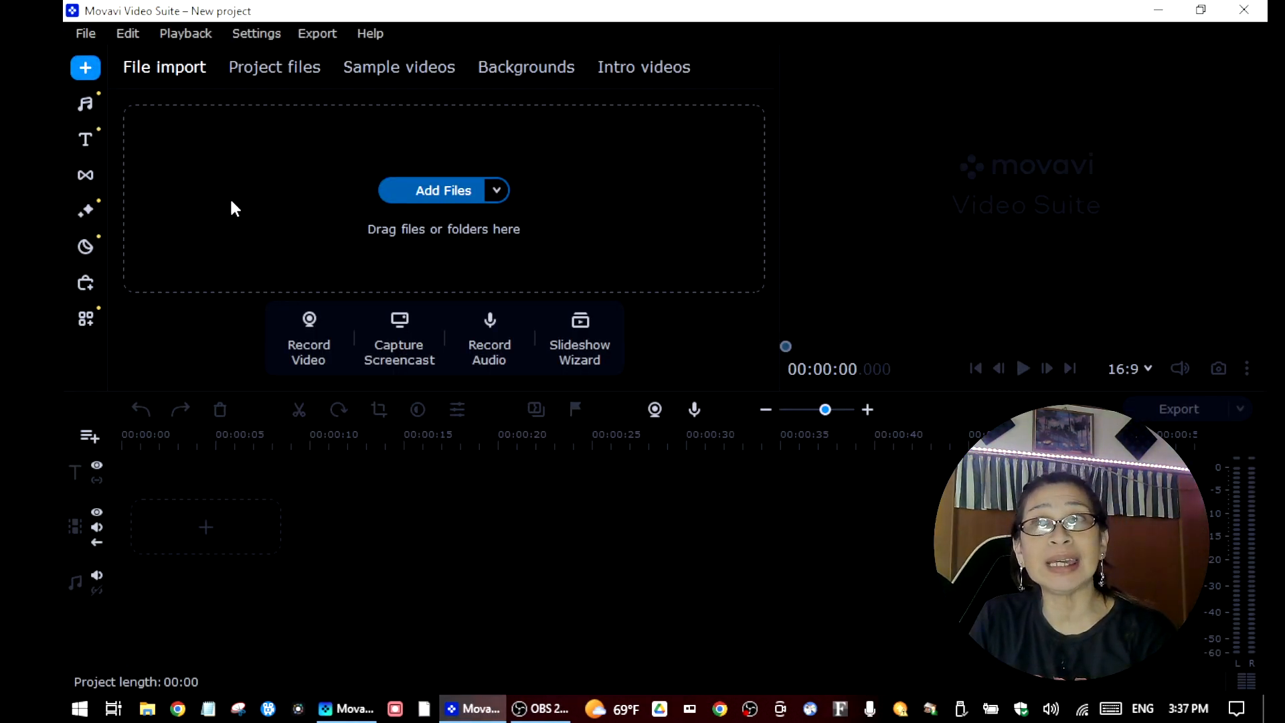
Import the video Snapchat-32613980.mp4 from the Pictures folder 2019-05 into the project
click(417, 194)
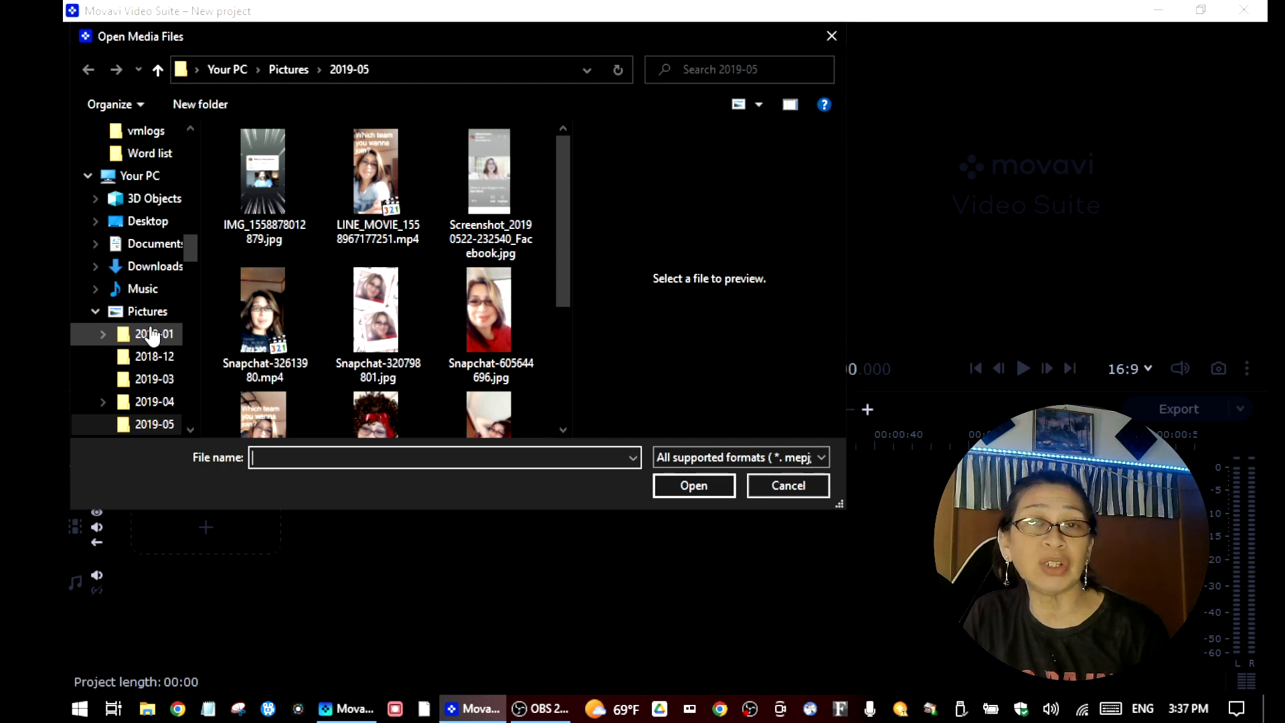
click(276, 330)
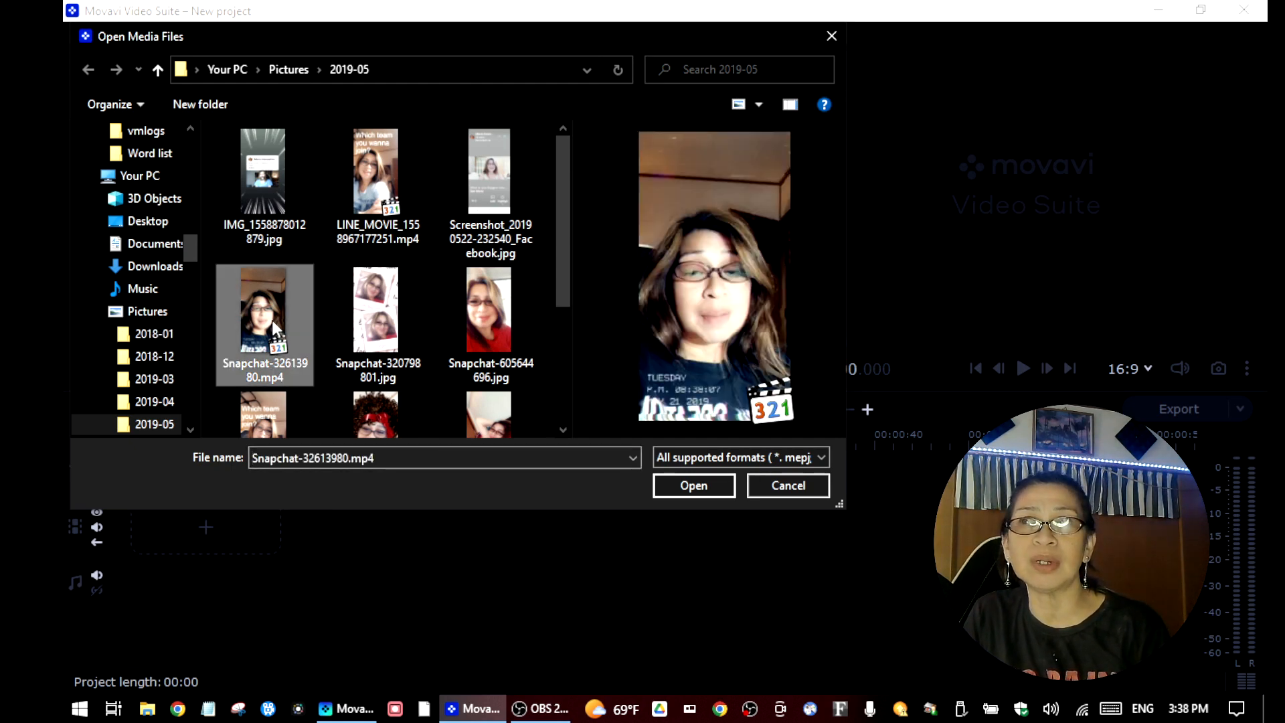
click(689, 487)
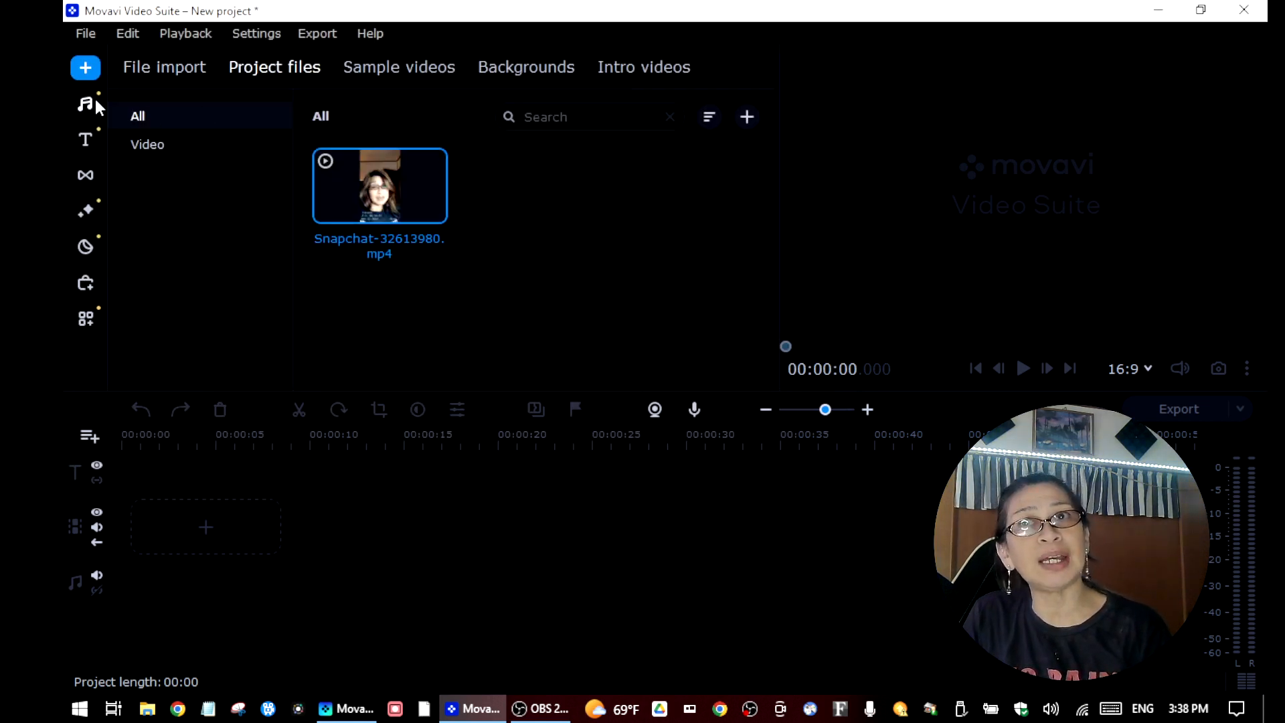
Import the video Travel_to_Japan.mp4 from the Pictures folder BIGVU img into the project
click(150, 77)
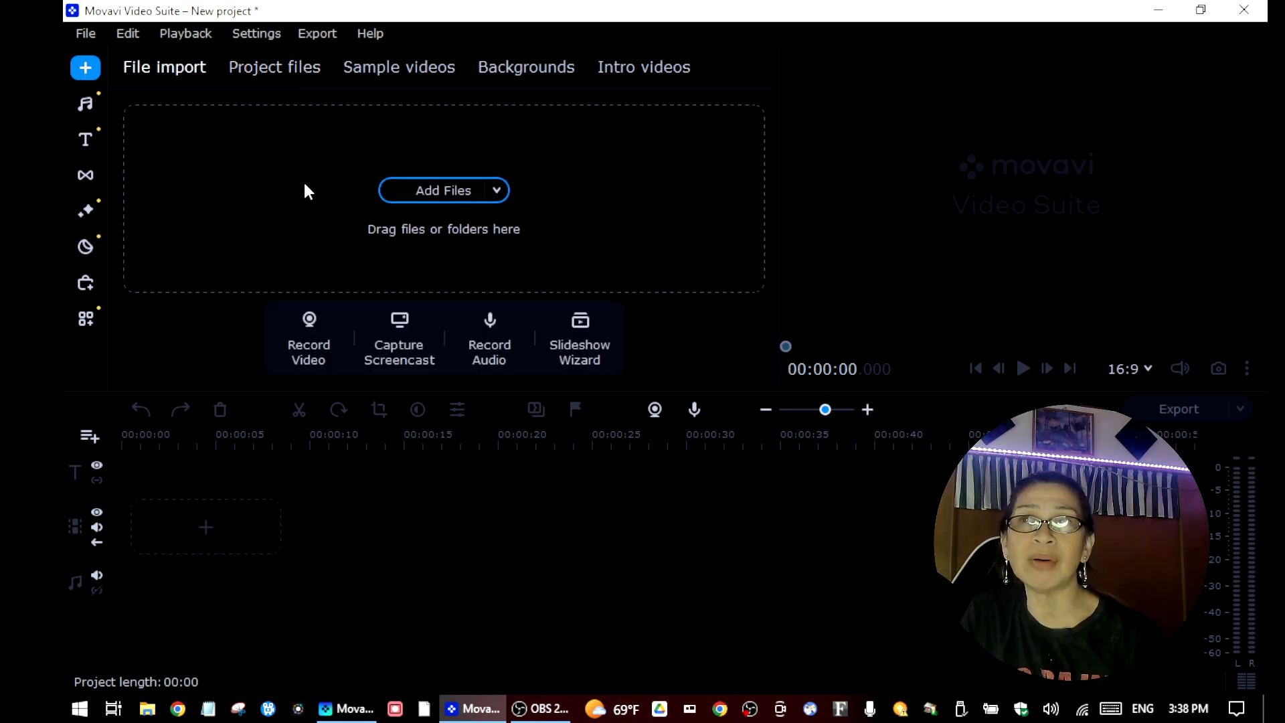
click(419, 193)
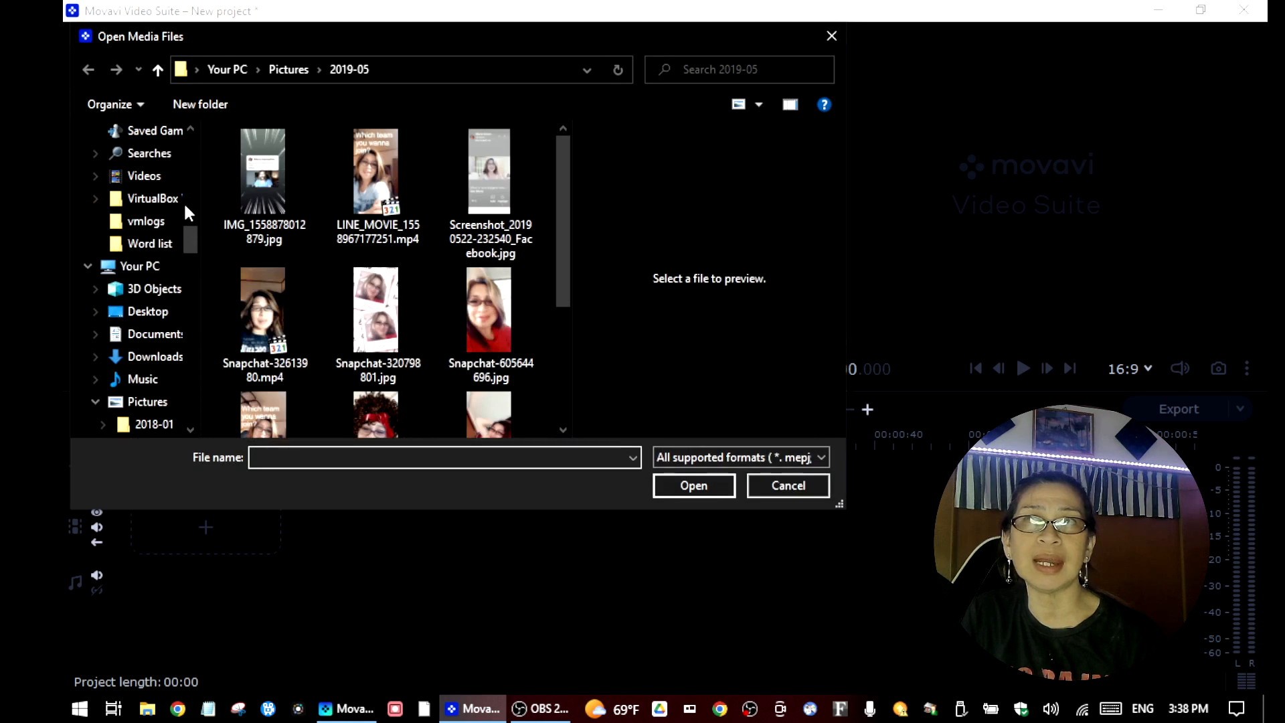
scroll(322, 311, down, 3)
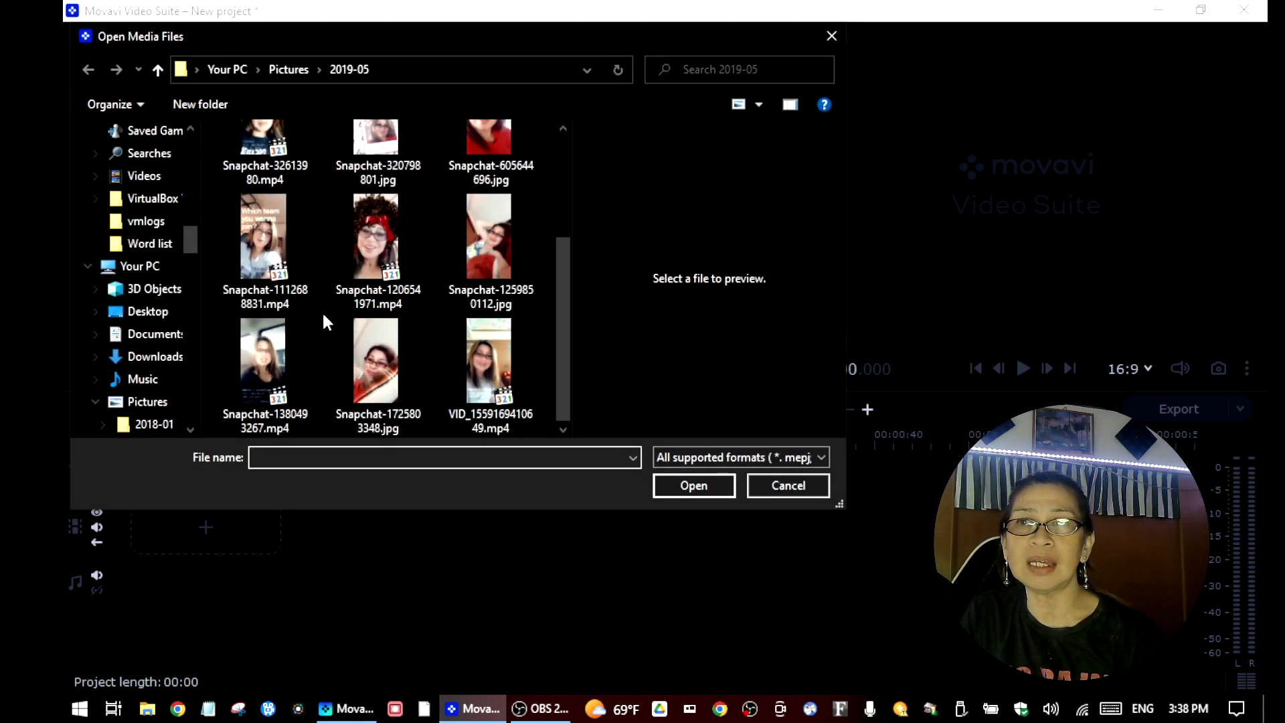
scroll(323, 315, up, 3)
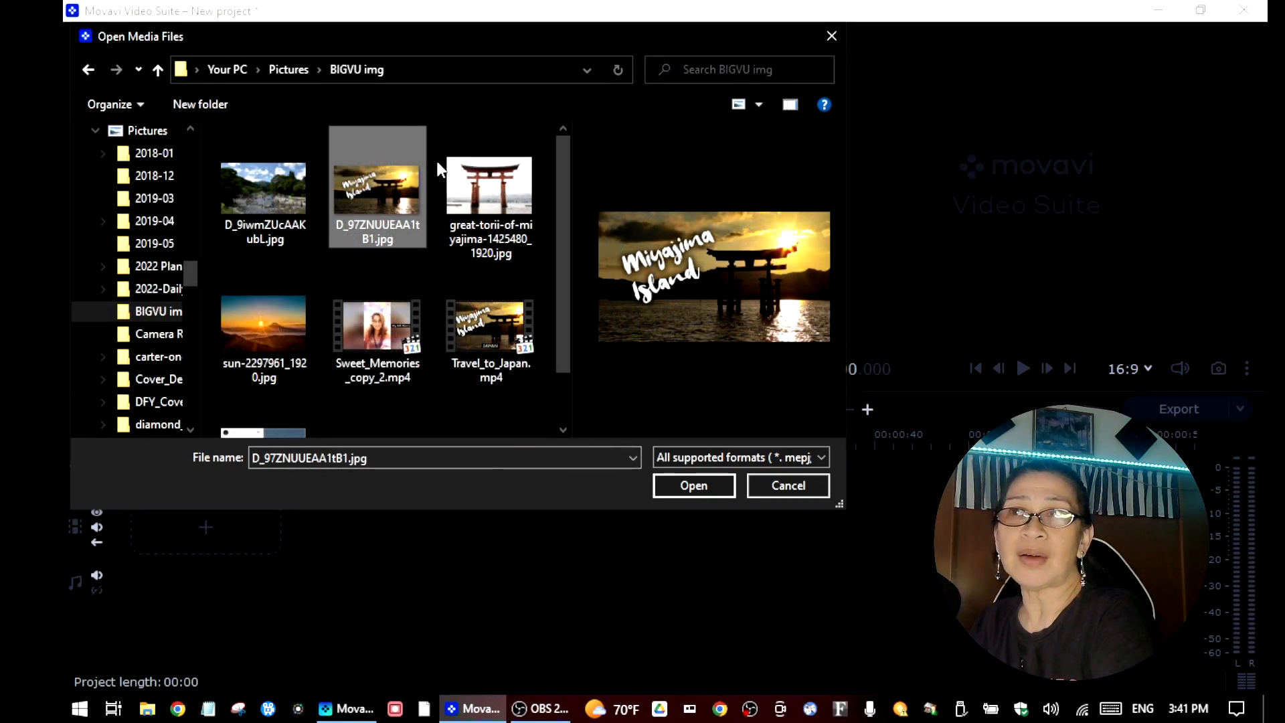
scroll(373, 415, down, 1)
scroll(373, 418, up, 1)
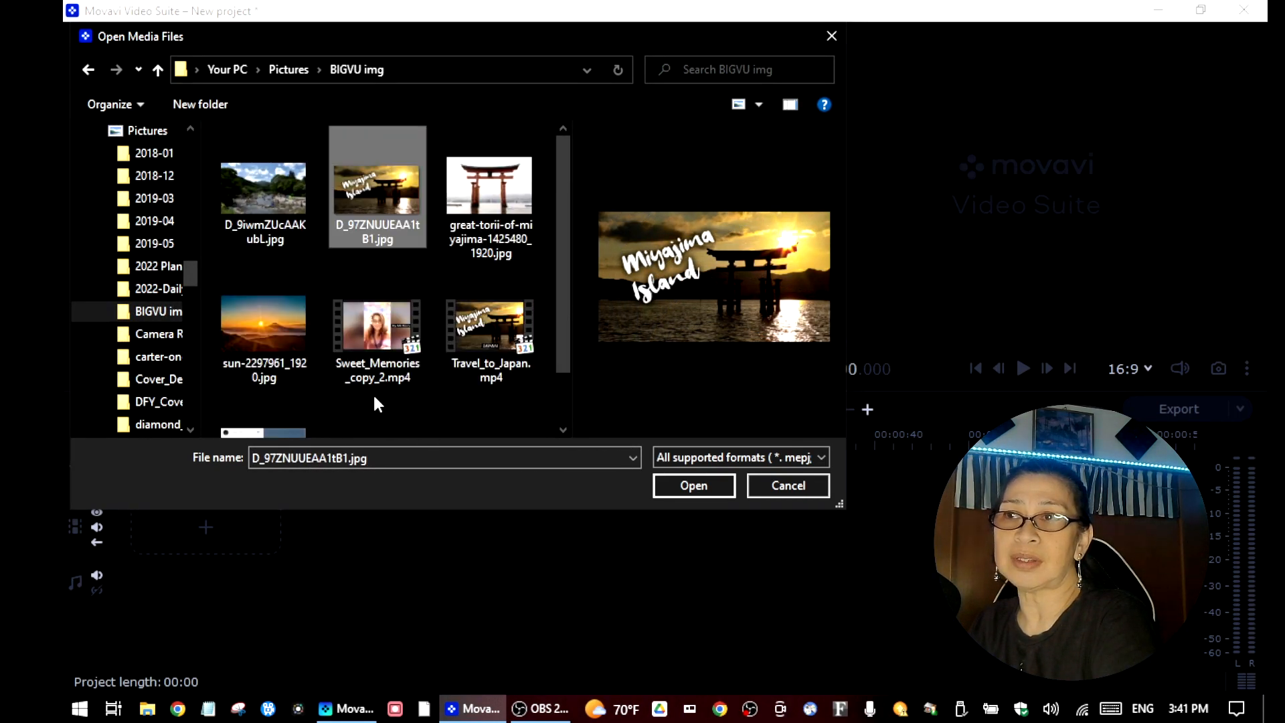
click(498, 335)
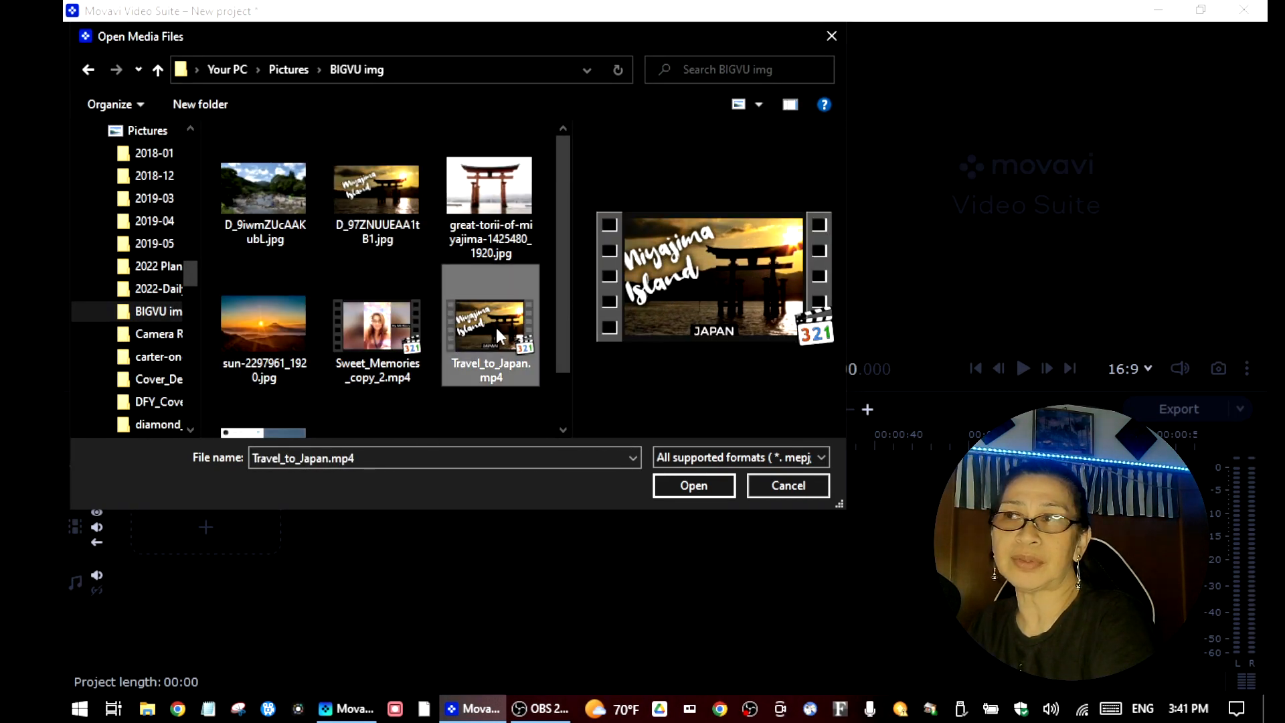
click(697, 488)
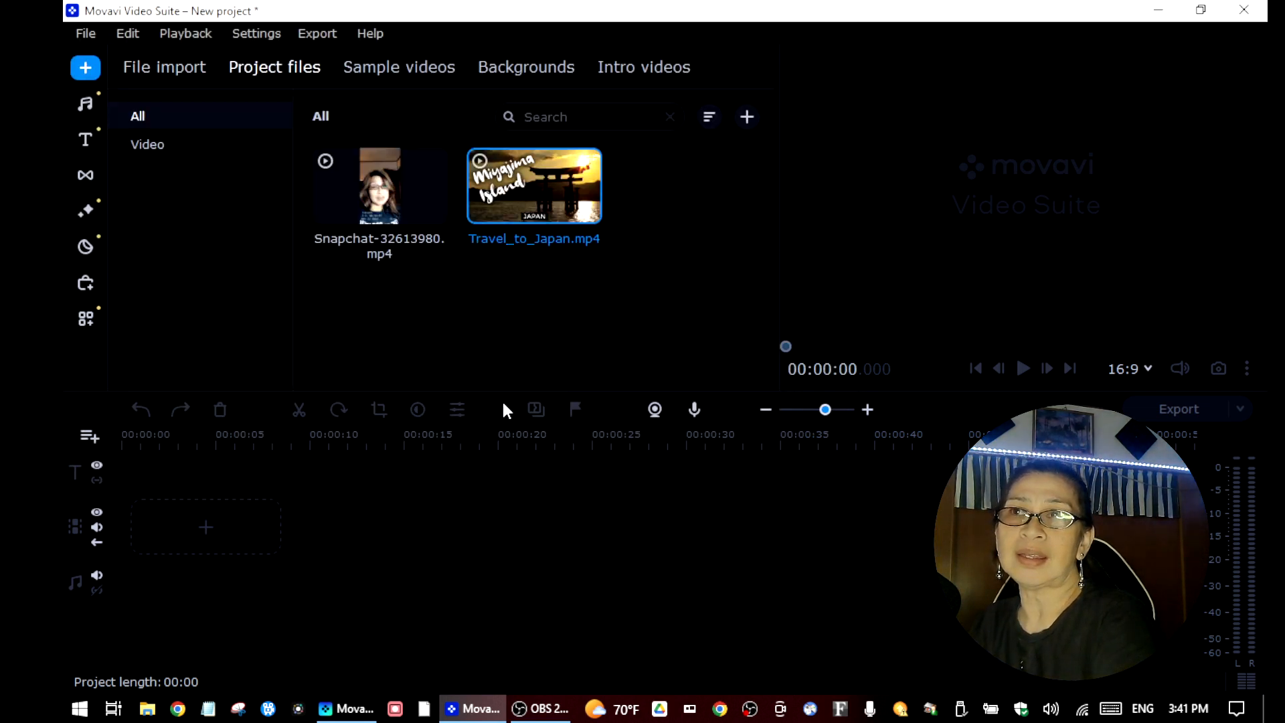
Place Snapchat-32613980.mp4 at the start of the video track and change the project's aspect ratio to match the clip
click(565, 288)
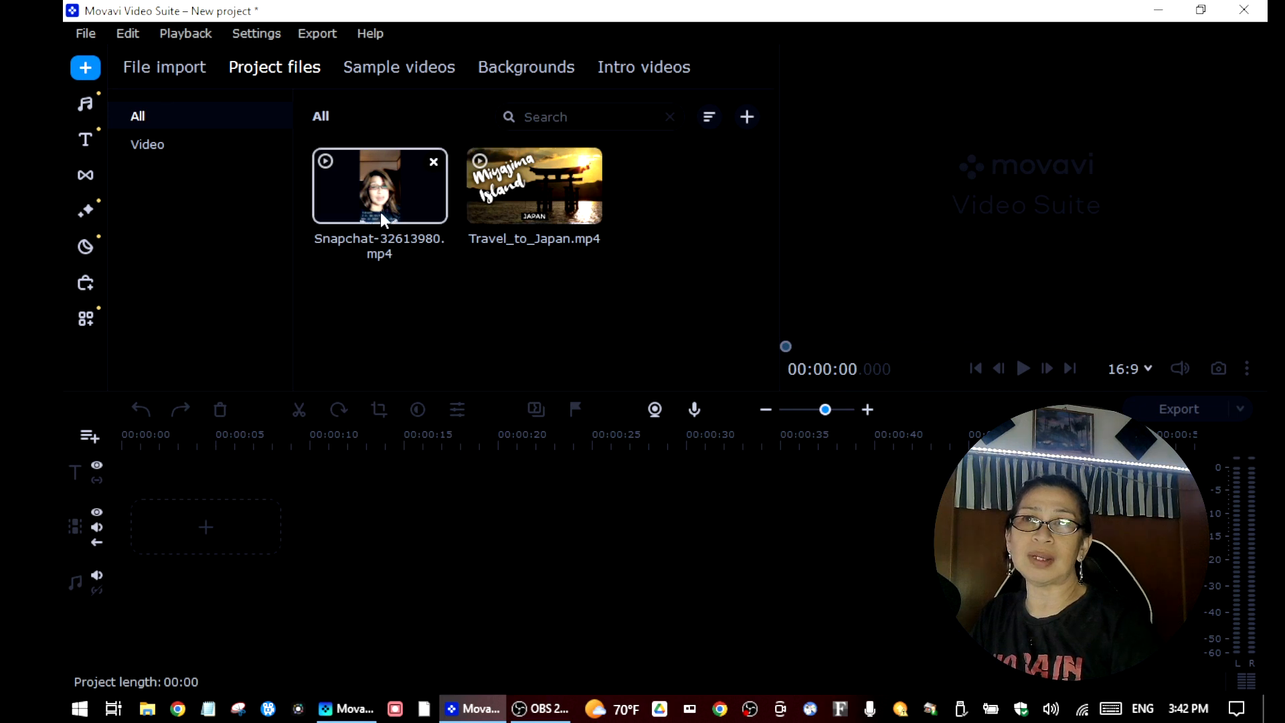
drag(379, 208, 134, 500)
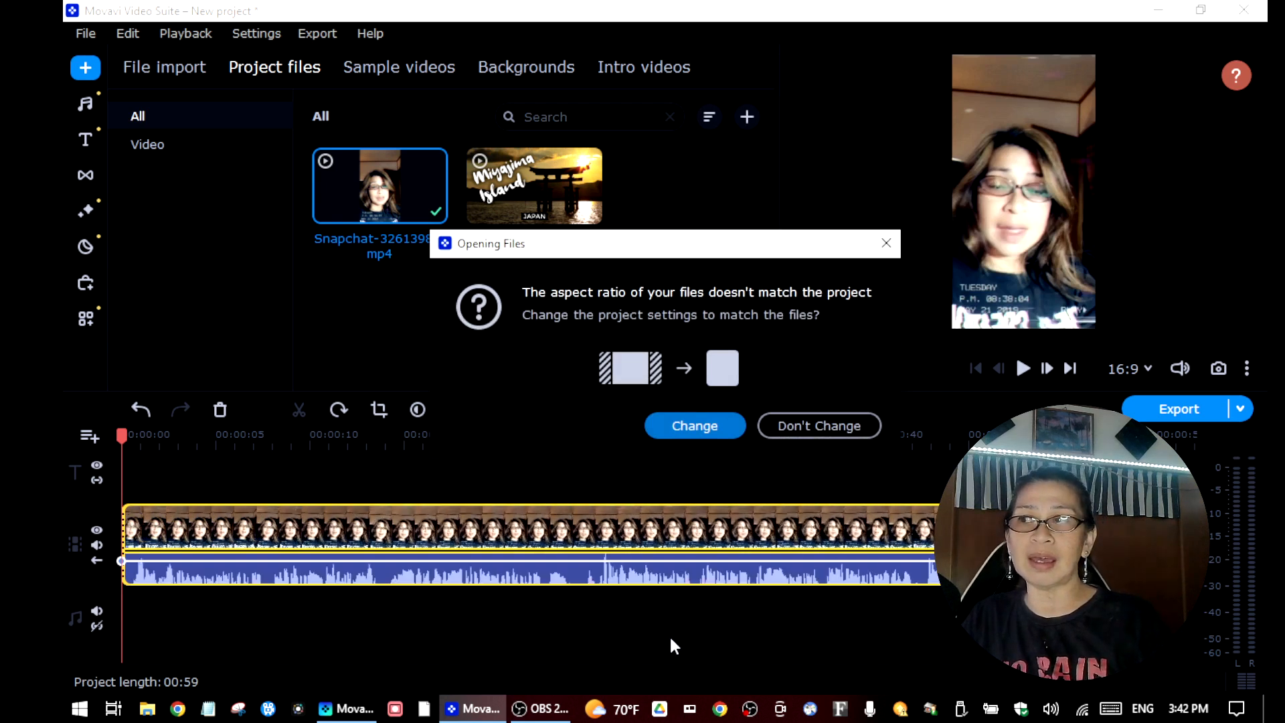
click(693, 426)
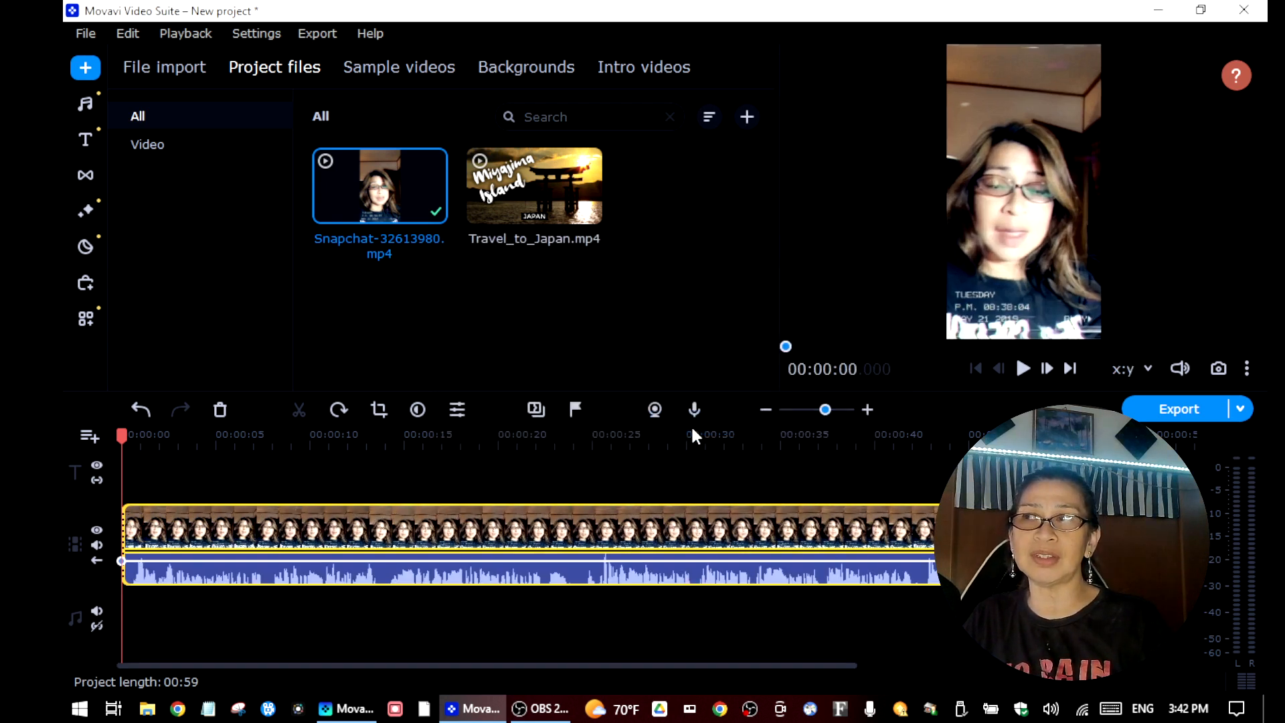
Split the Snapchat clip on the timeline at about 14.45 seconds
drag(125, 432, 395, 558)
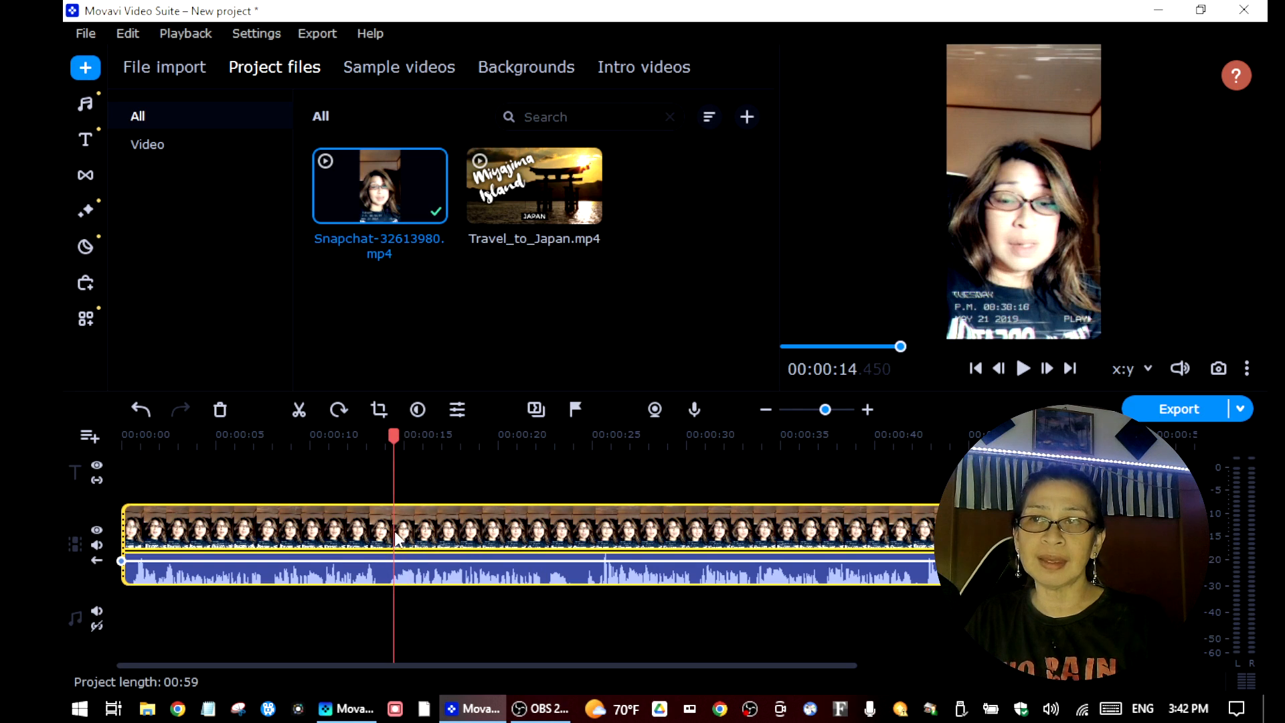
right_click(400, 533)
click(445, 206)
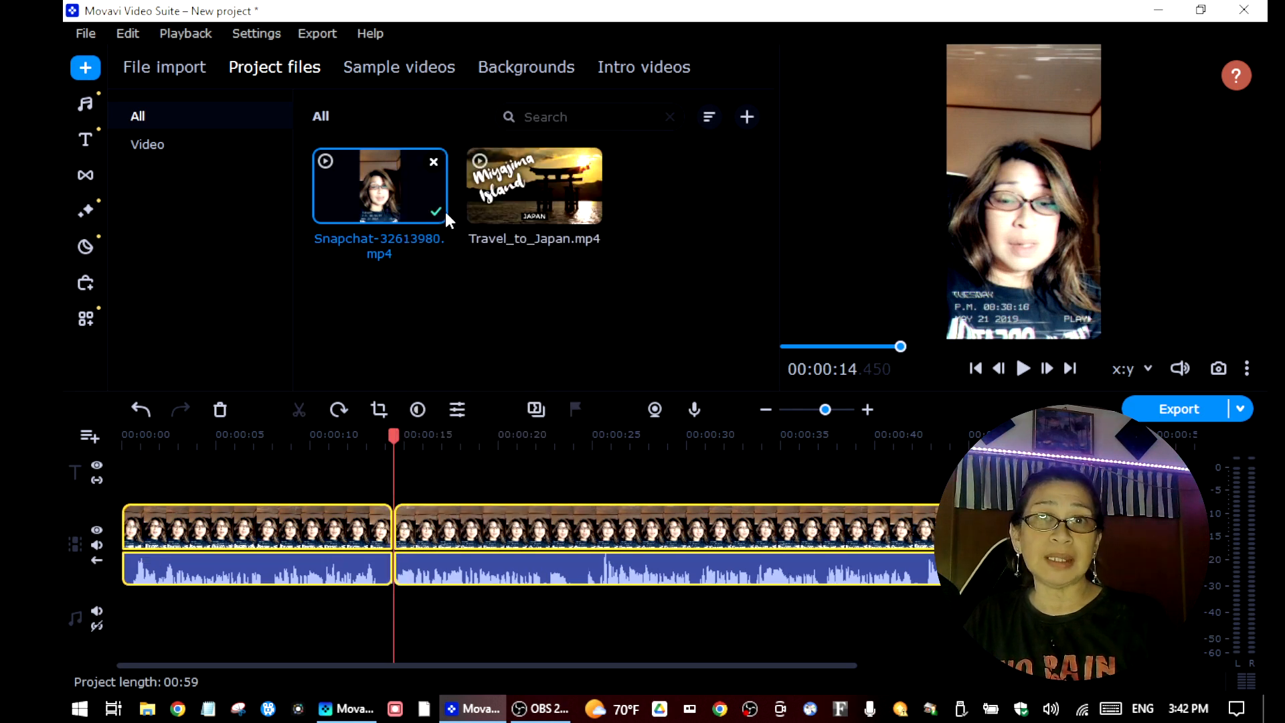
Delete the second part of the split Snapchat clip and return the playhead to the start
click(497, 494)
right_click(484, 552)
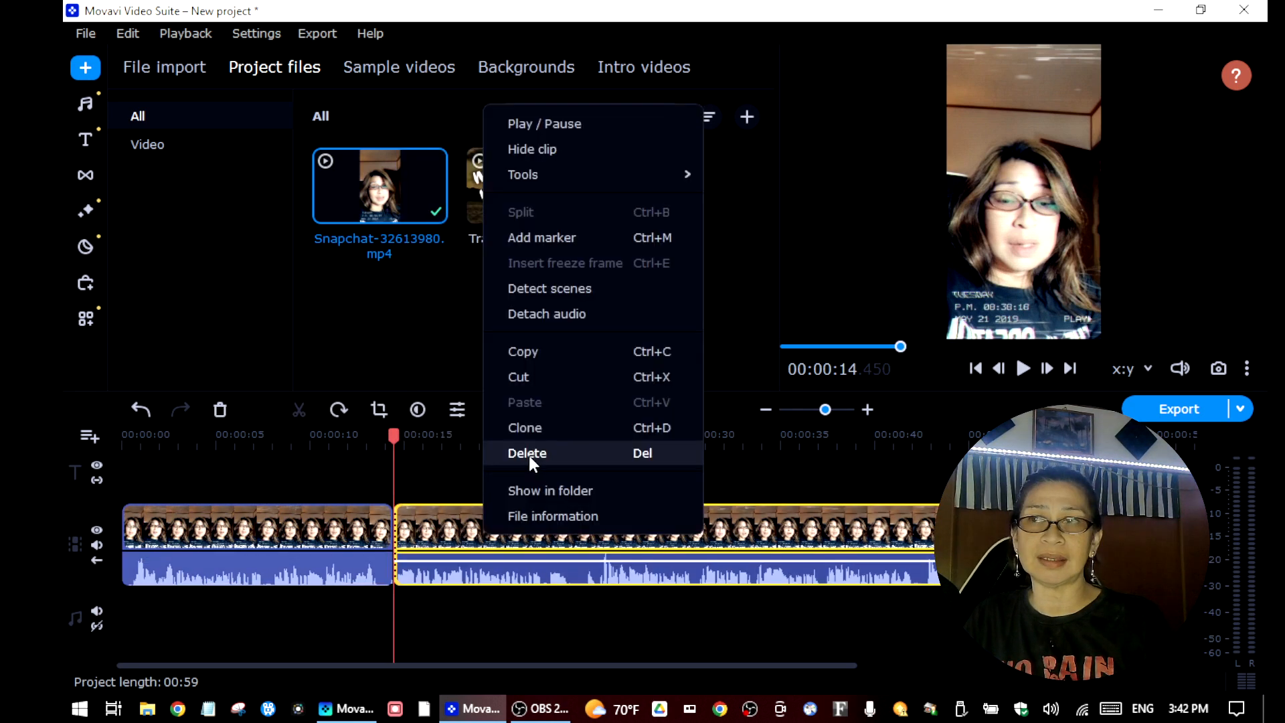
click(526, 452)
drag(393, 432, 65, 478)
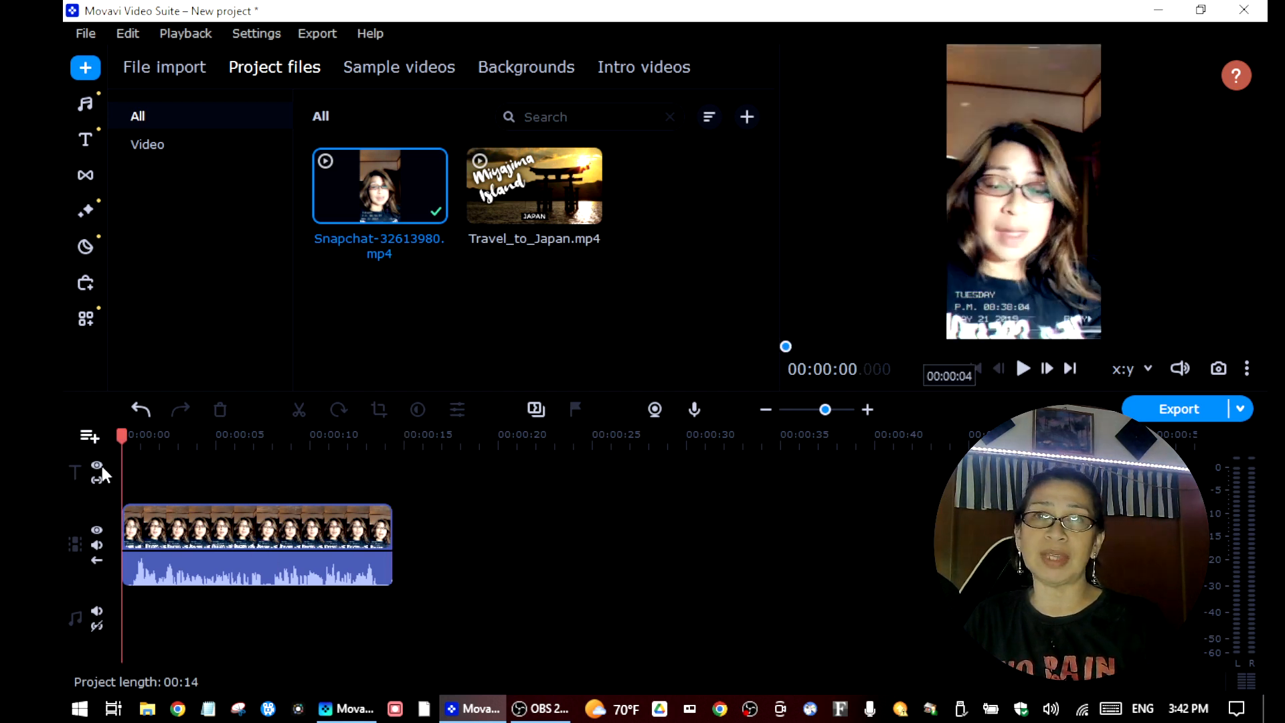
Remove the background from the Snapchat clip using the Precise, high-accuracy option
click(85, 320)
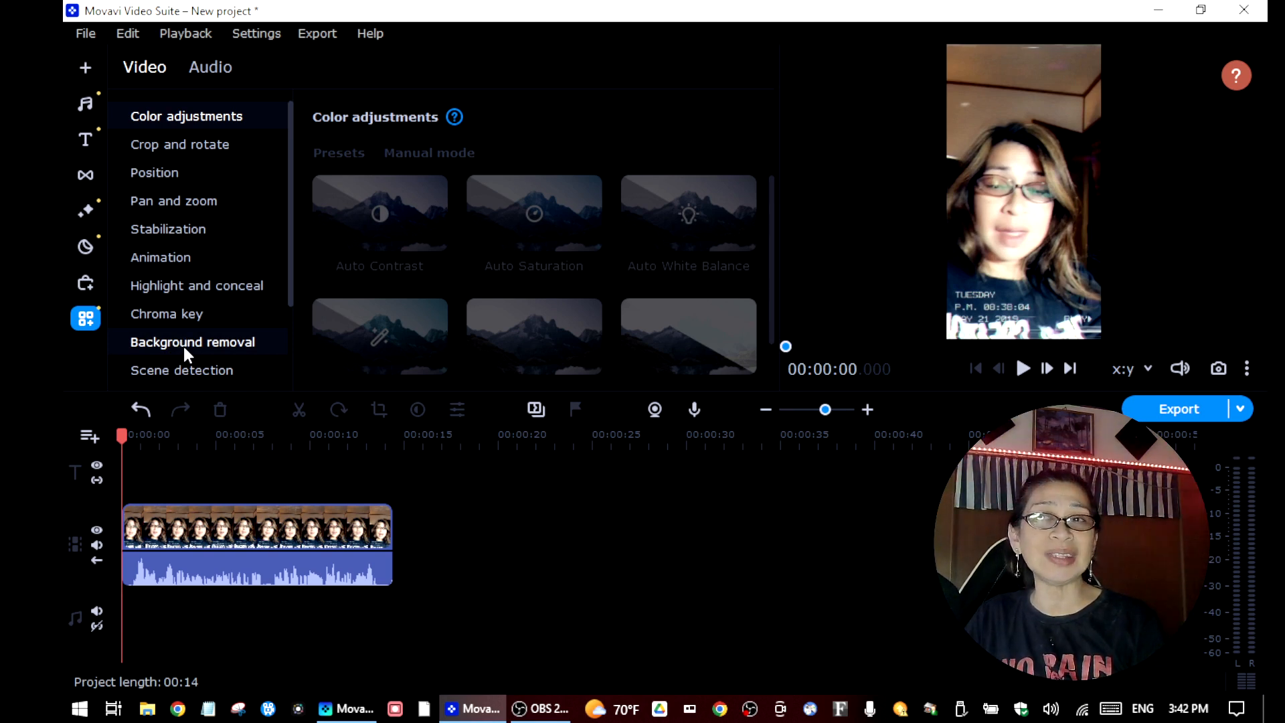
click(186, 353)
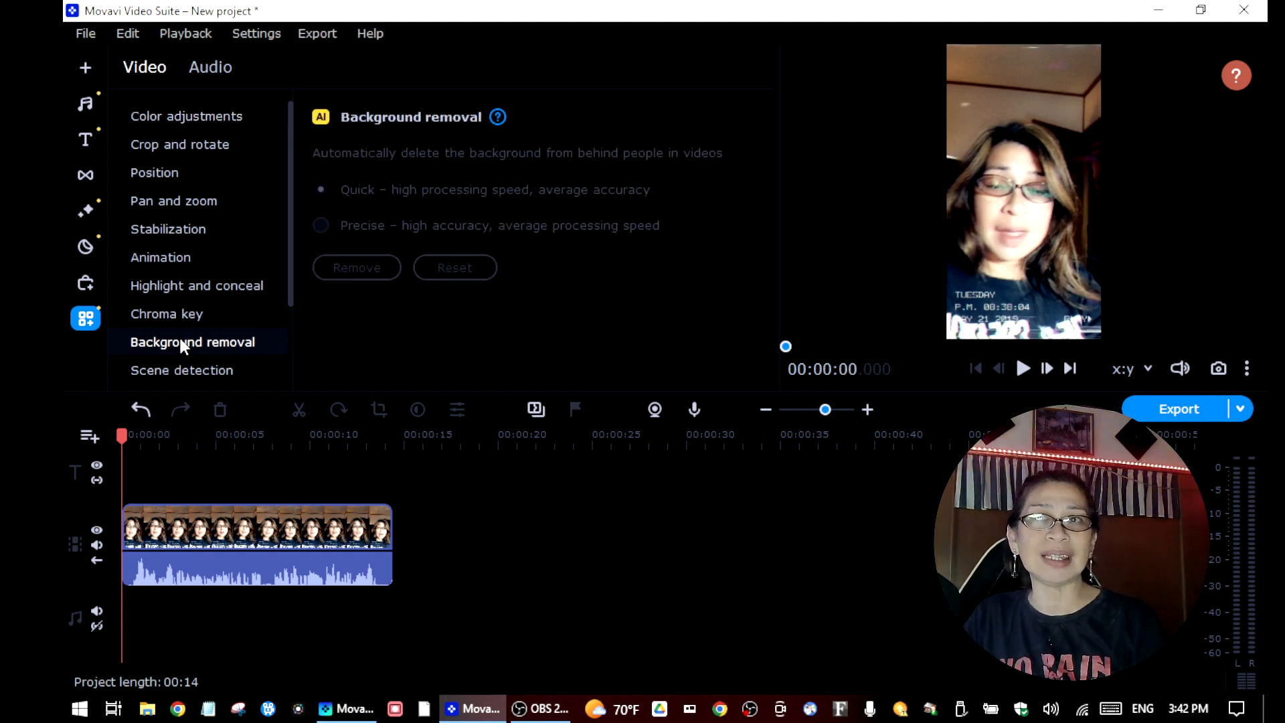
click(189, 530)
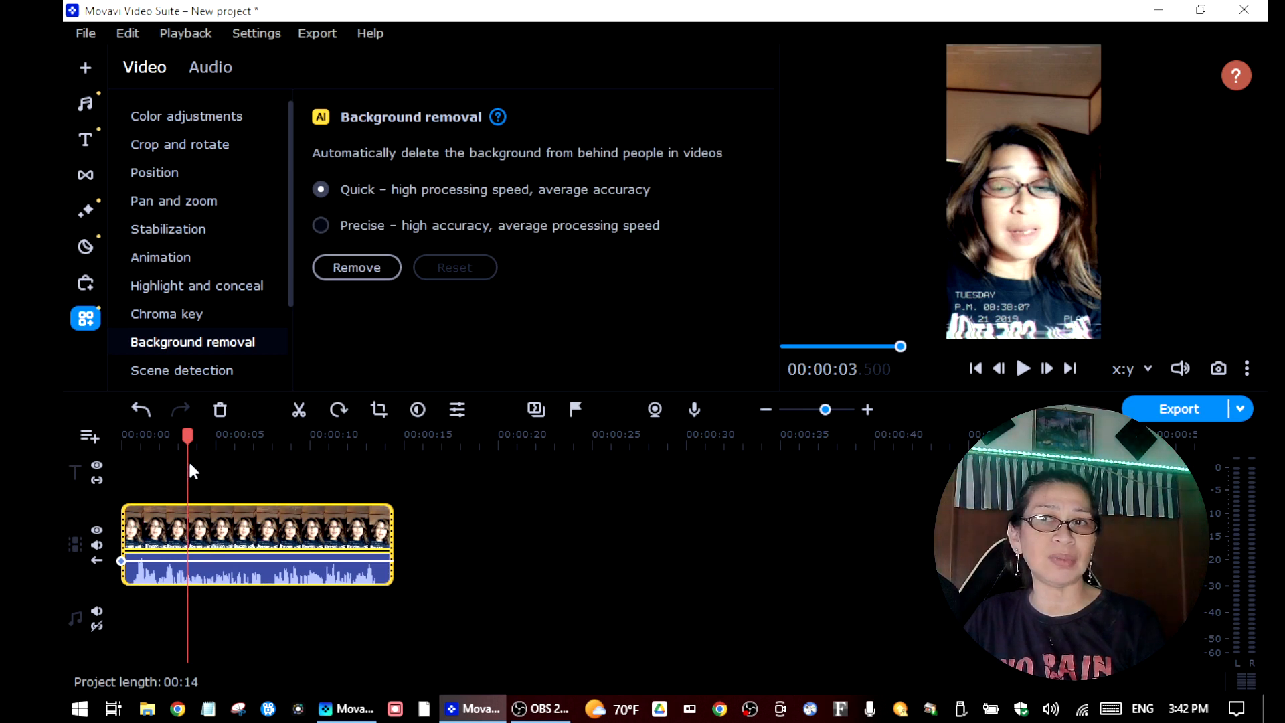
drag(186, 440, 106, 479)
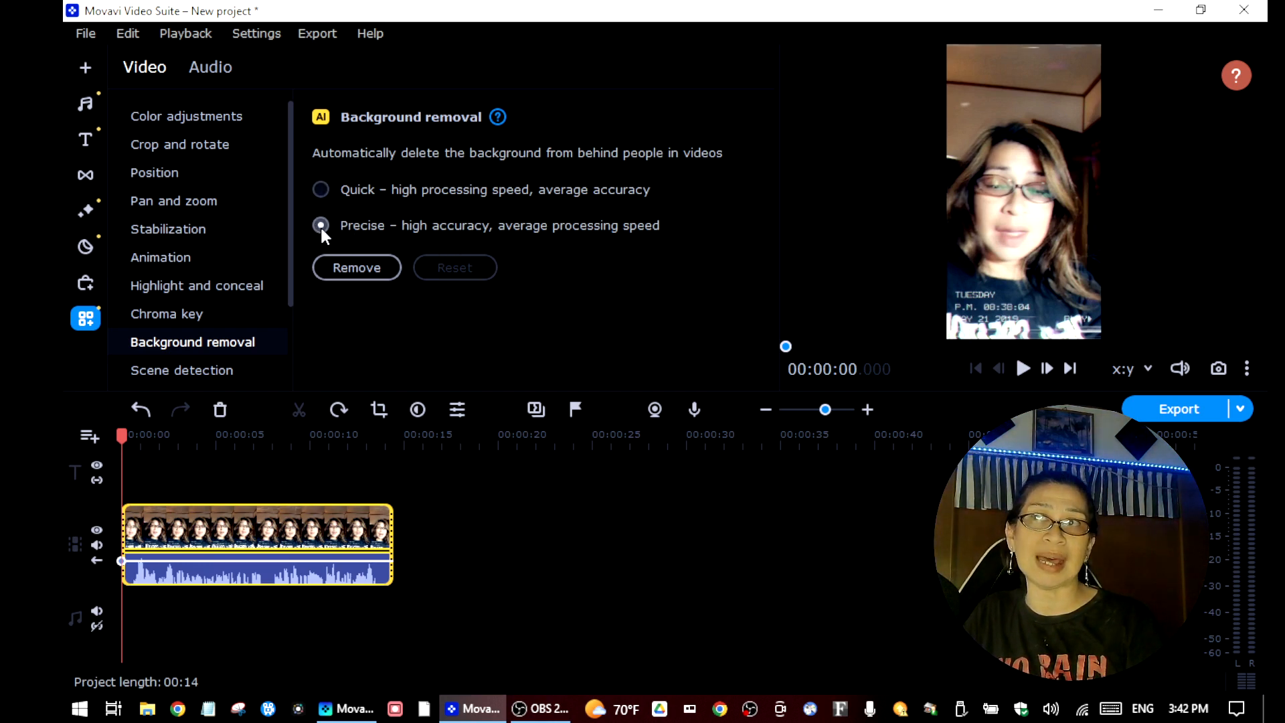
click(366, 267)
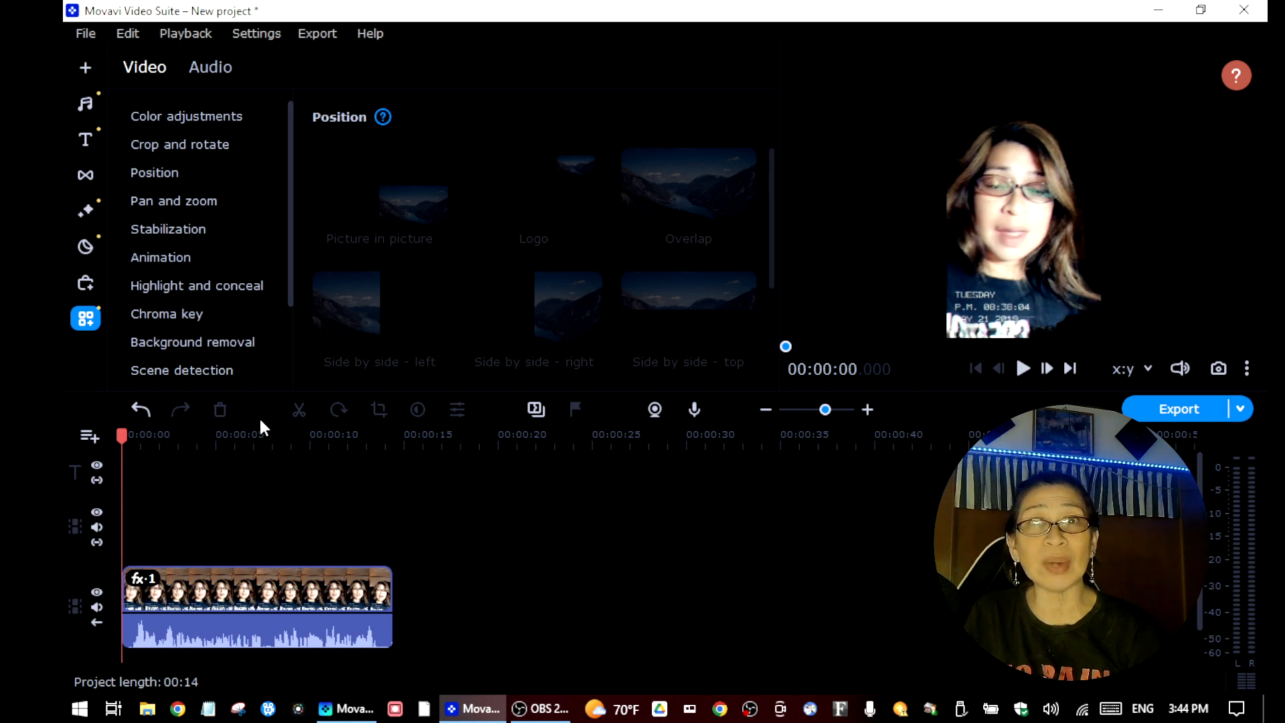
Add a video track and place Travel_to_Japan.mp4 at the start of a track above the Snapchat clip
click(75, 69)
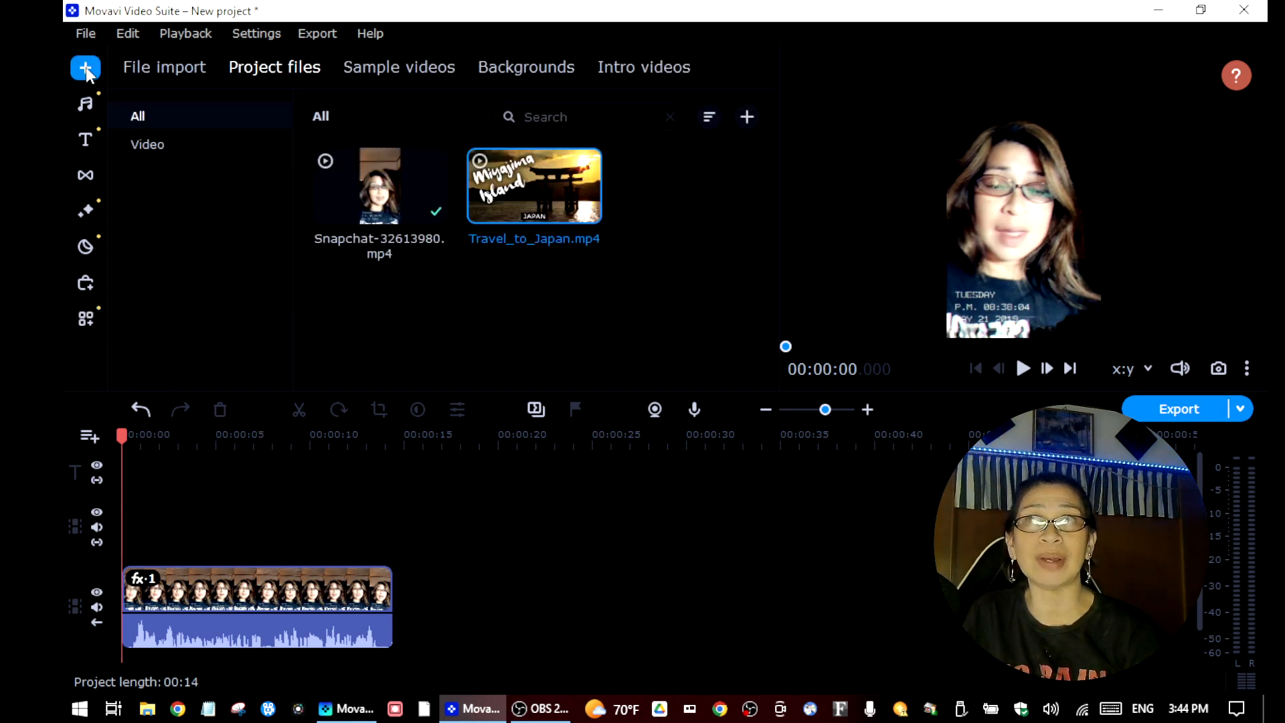
click(90, 437)
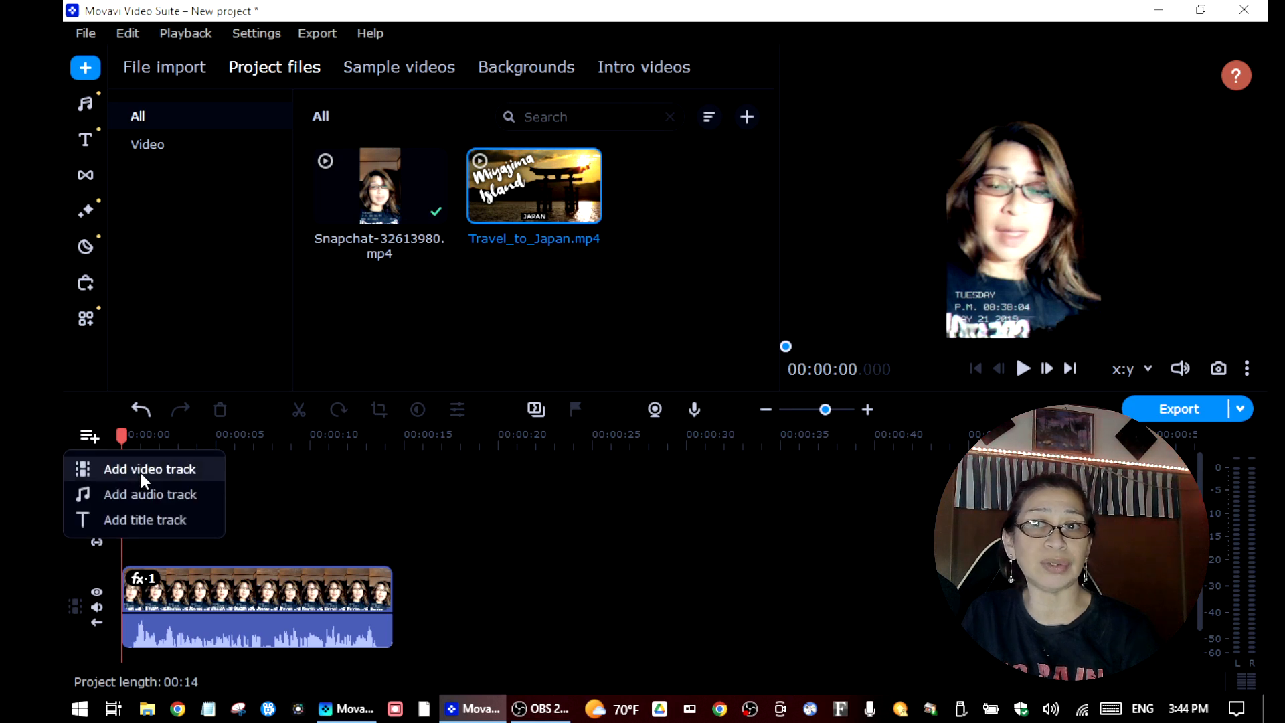
click(142, 473)
drag(550, 191, 167, 562)
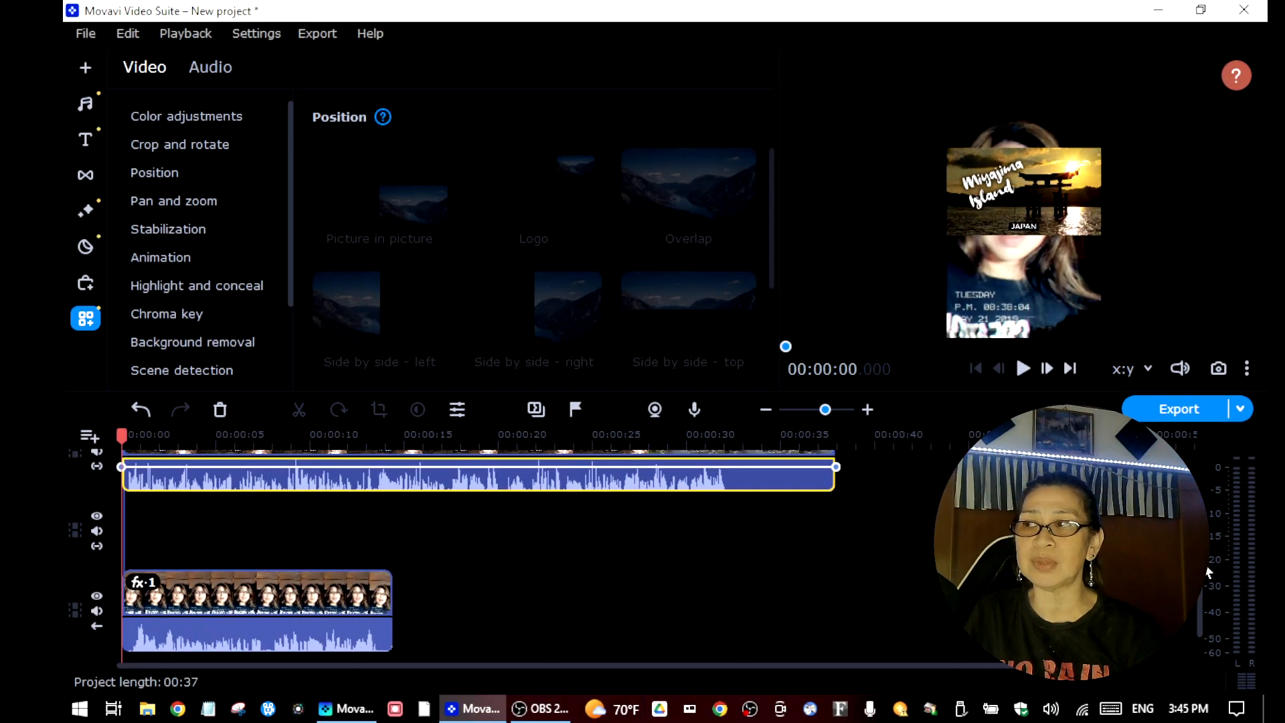
Move the Travel_to_Japan clip to the start of the main video track and the Snapchat clip to the start of an overlay track above it
scroll(332, 561, up, 2)
drag(294, 516, 315, 616)
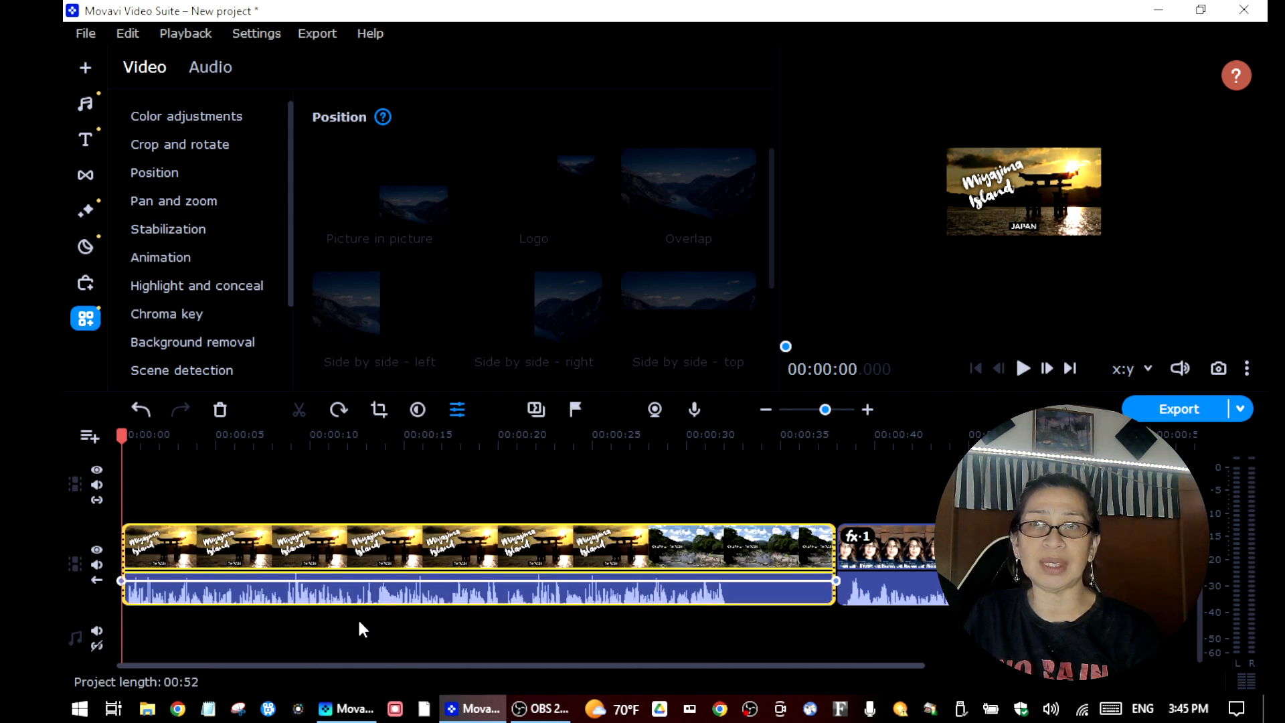
drag(914, 558, 197, 461)
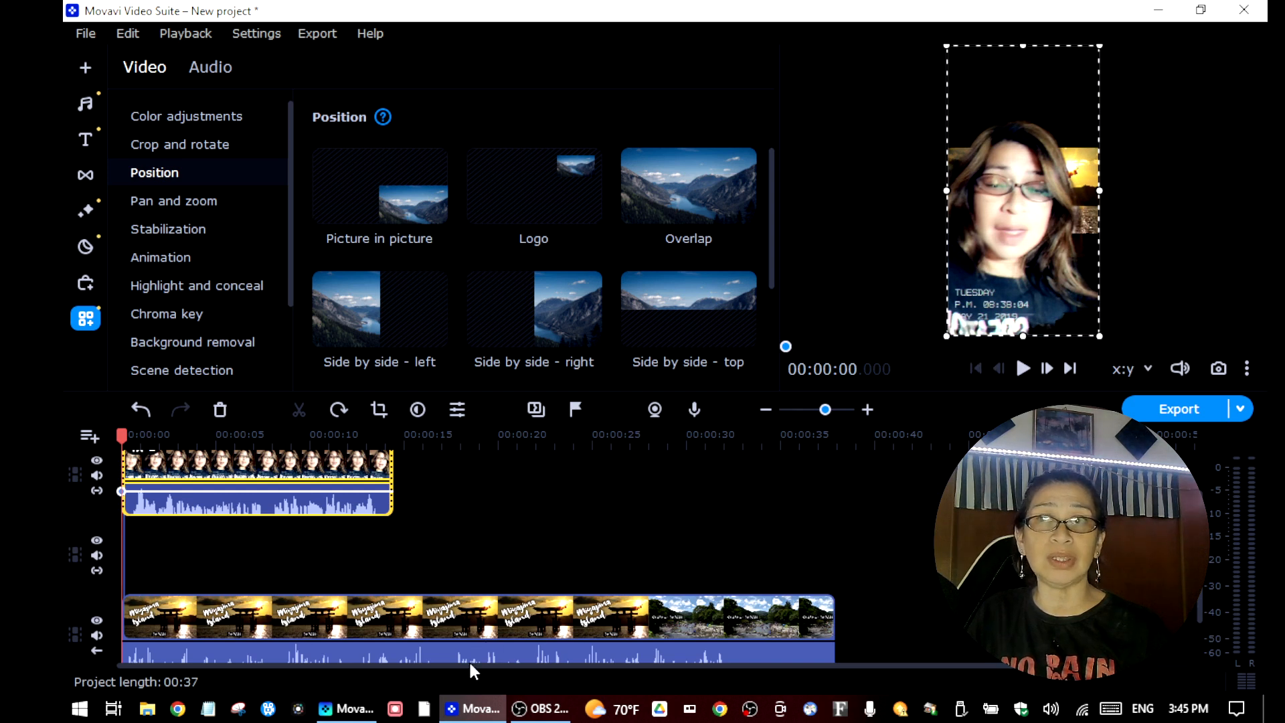
Set the project's aspect ratio to 16:9 (YouTube)
click(1148, 367)
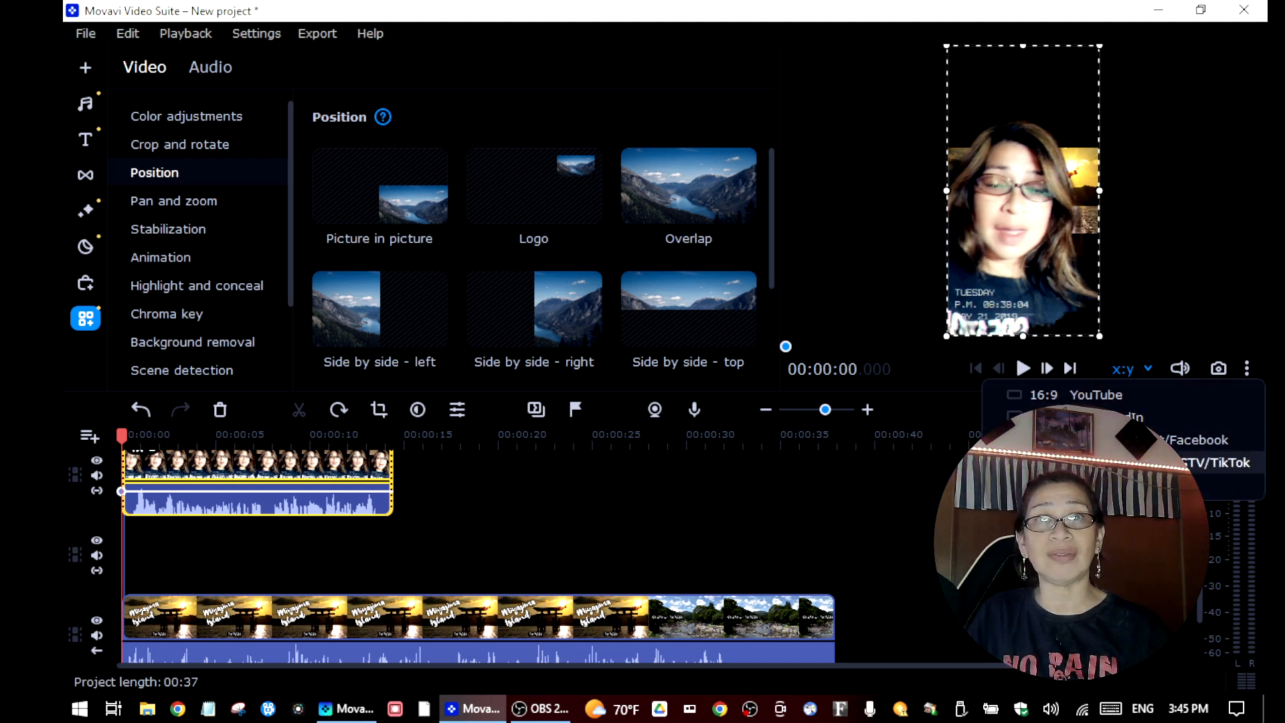
click(1078, 397)
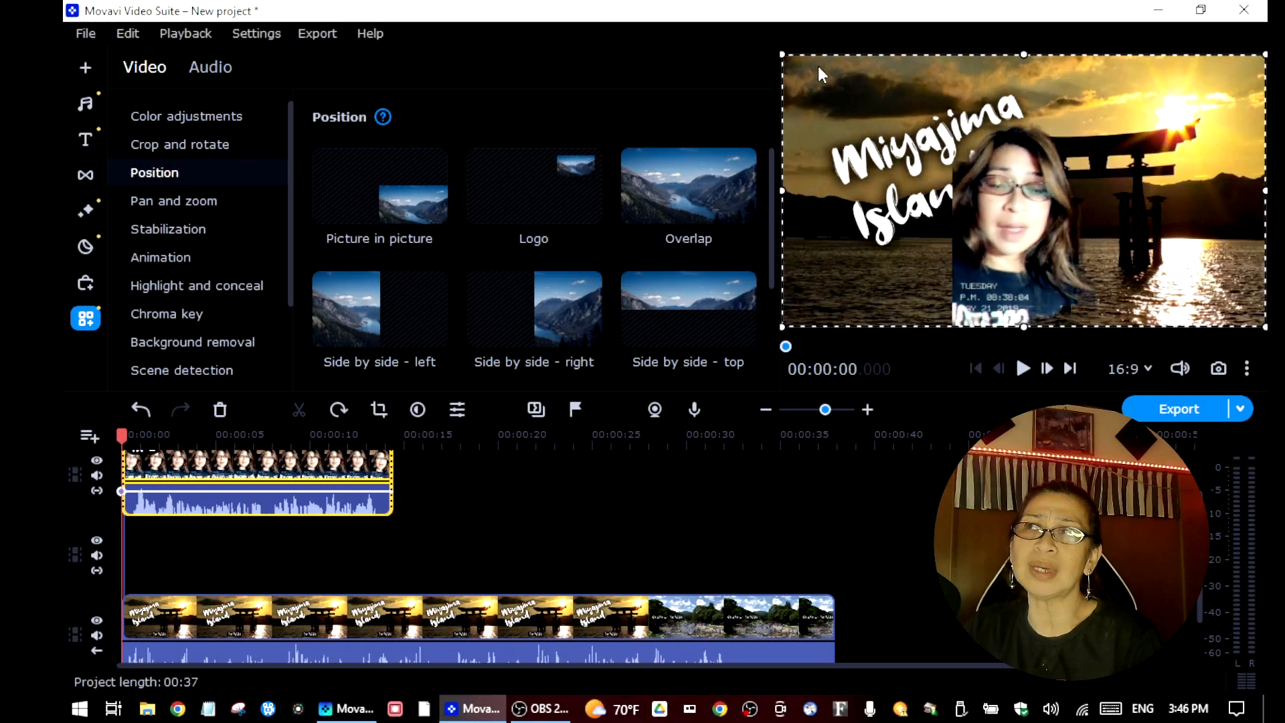
Shrink the Snapchat overlay to about half the frame width and place the person just beside the JAPAN caption, below the Miyajima Island title
drag(785, 58, 984, 167)
drag(927, 278, 904, 203)
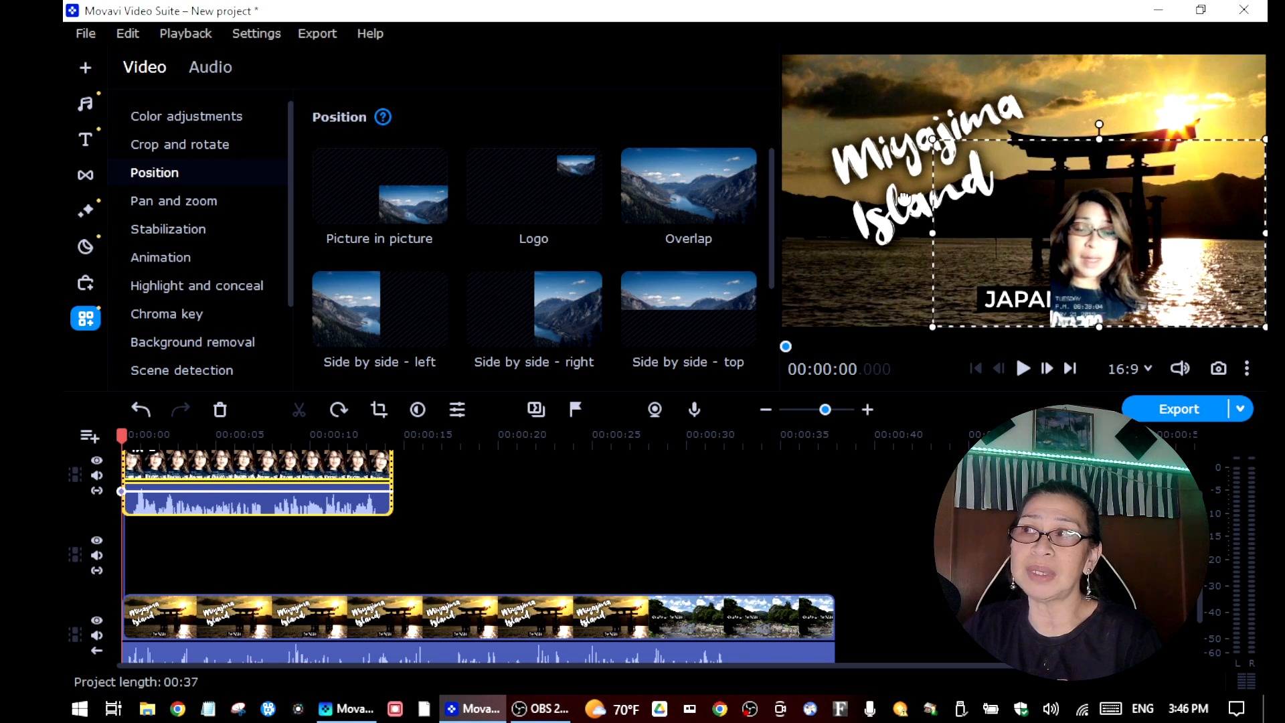
drag(1083, 256, 1197, 255)
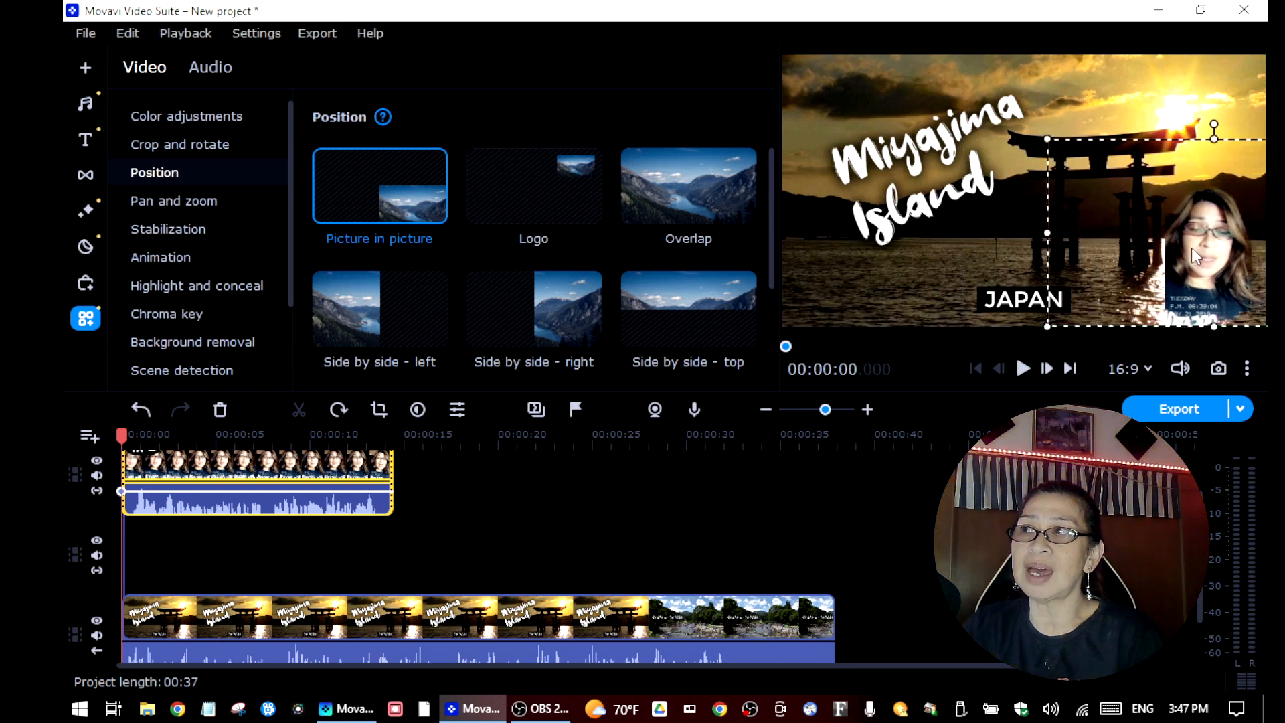
drag(1048, 139, 1072, 164)
drag(1229, 298, 945, 294)
drag(791, 159, 835, 212)
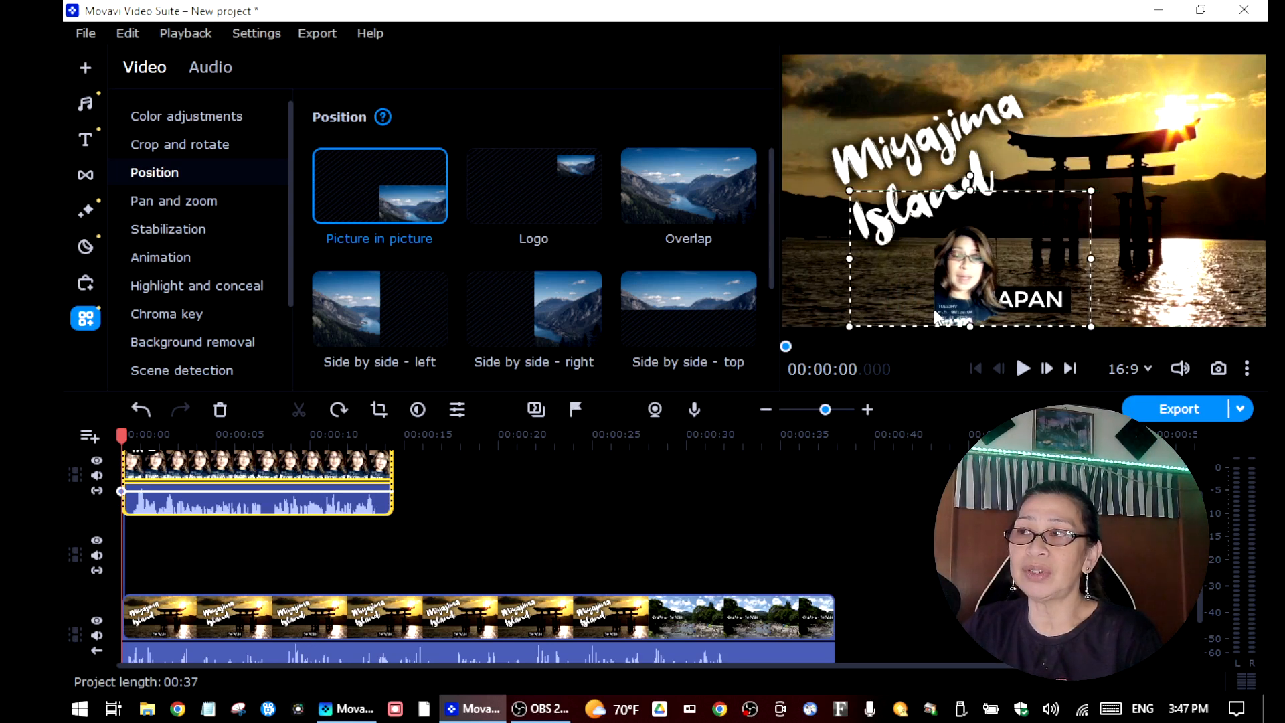
drag(953, 270, 929, 252)
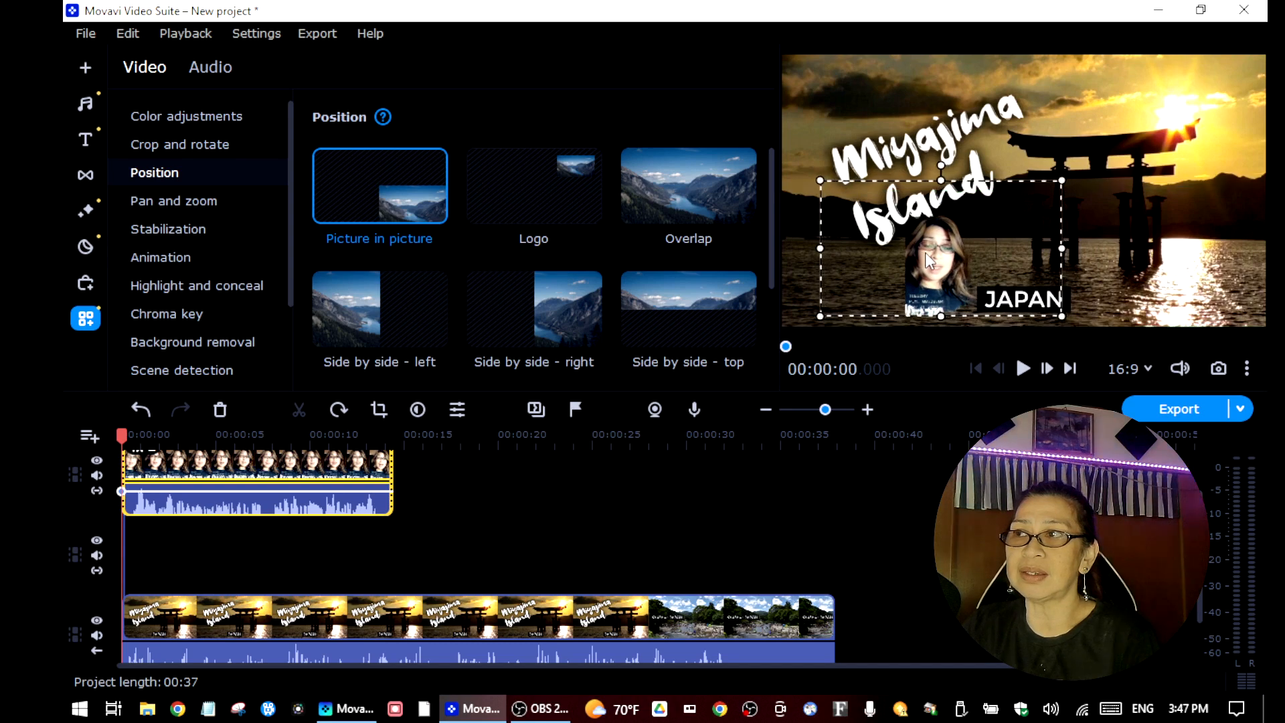
click(913, 331)
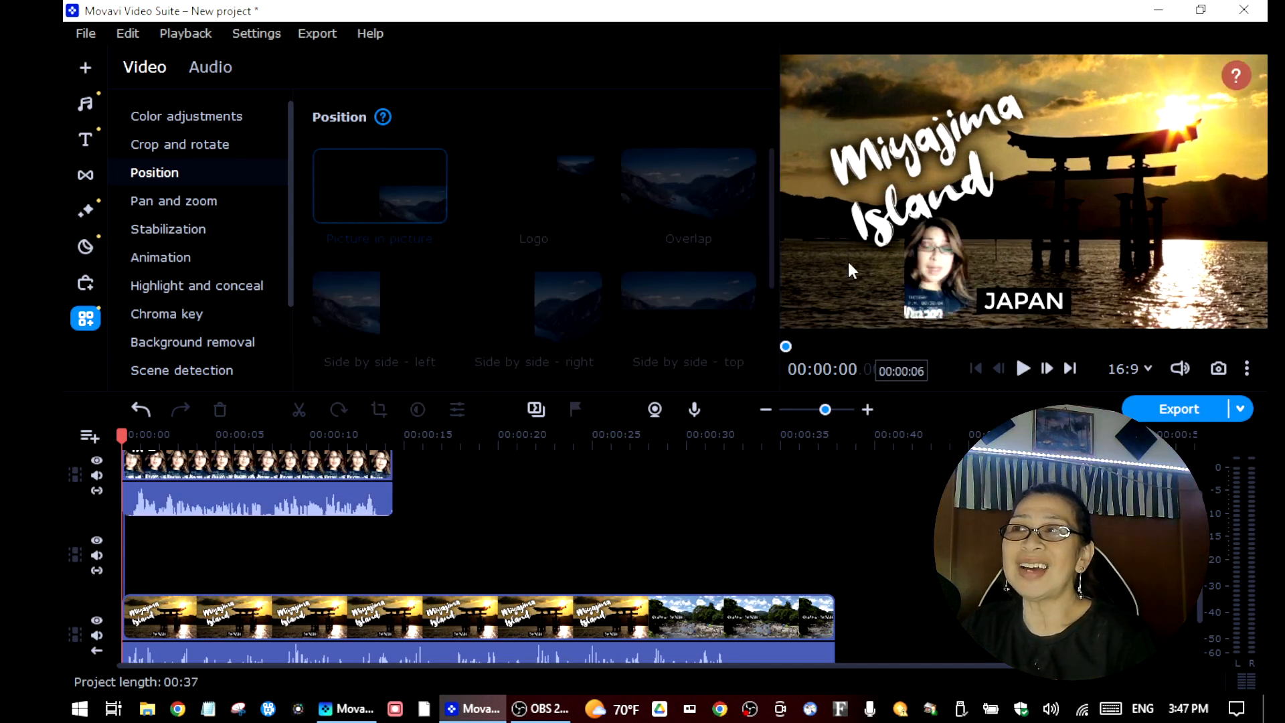
Play the composite briefly and delete the audio of the Snapchat clip
click(1022, 375)
click(1024, 370)
click(275, 507)
right_click(273, 504)
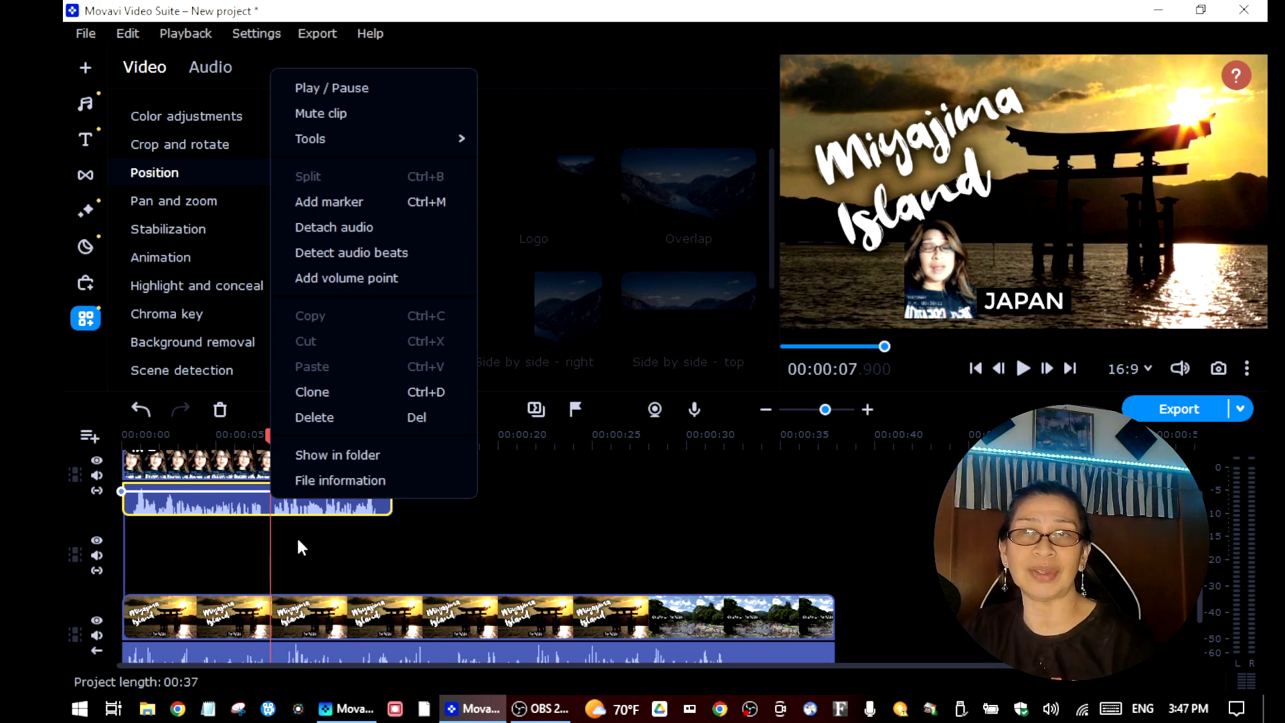
click(333, 415)
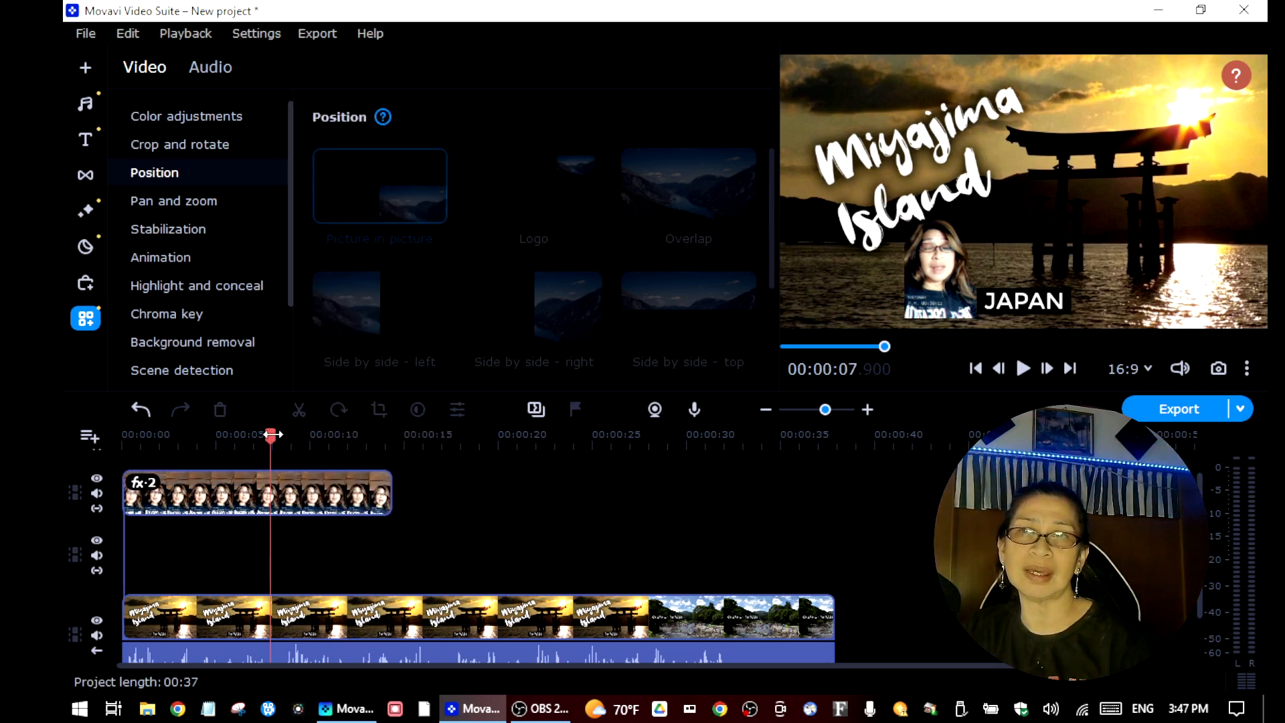
Play the project from the beginning to review the muted overlay on the travel video
drag(270, 434, 122, 434)
click(1024, 369)
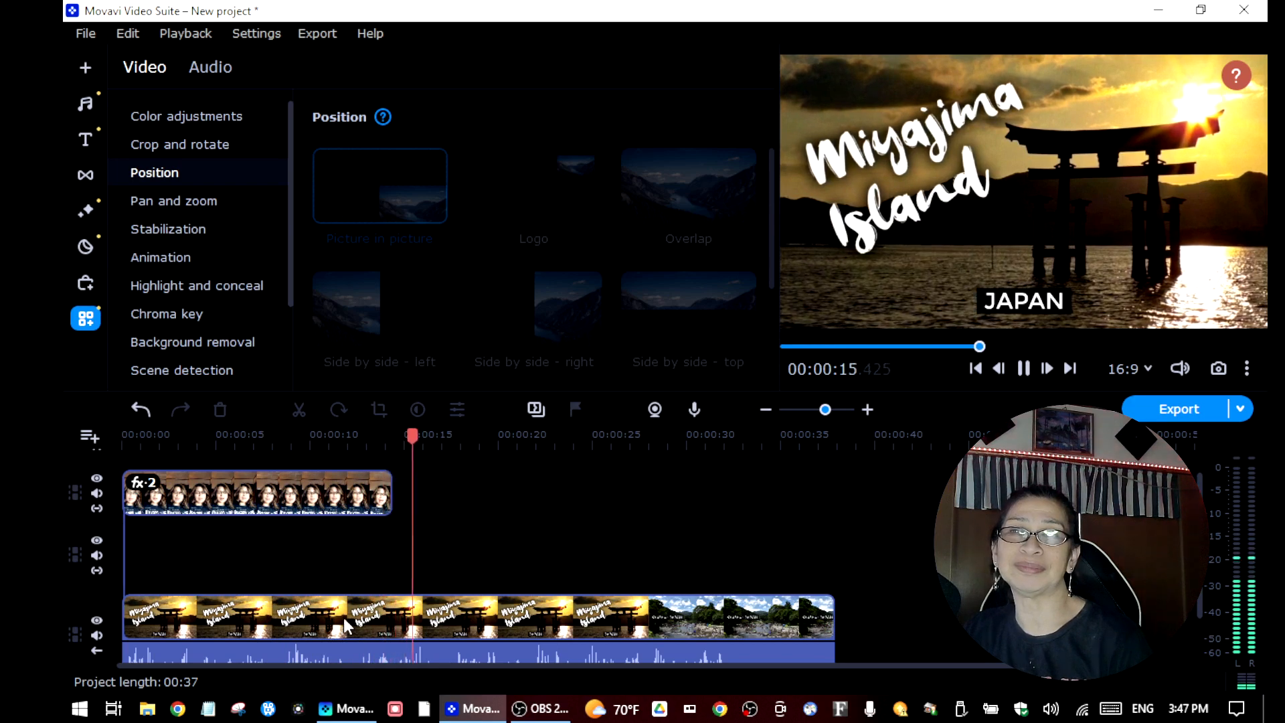
click(1023, 368)
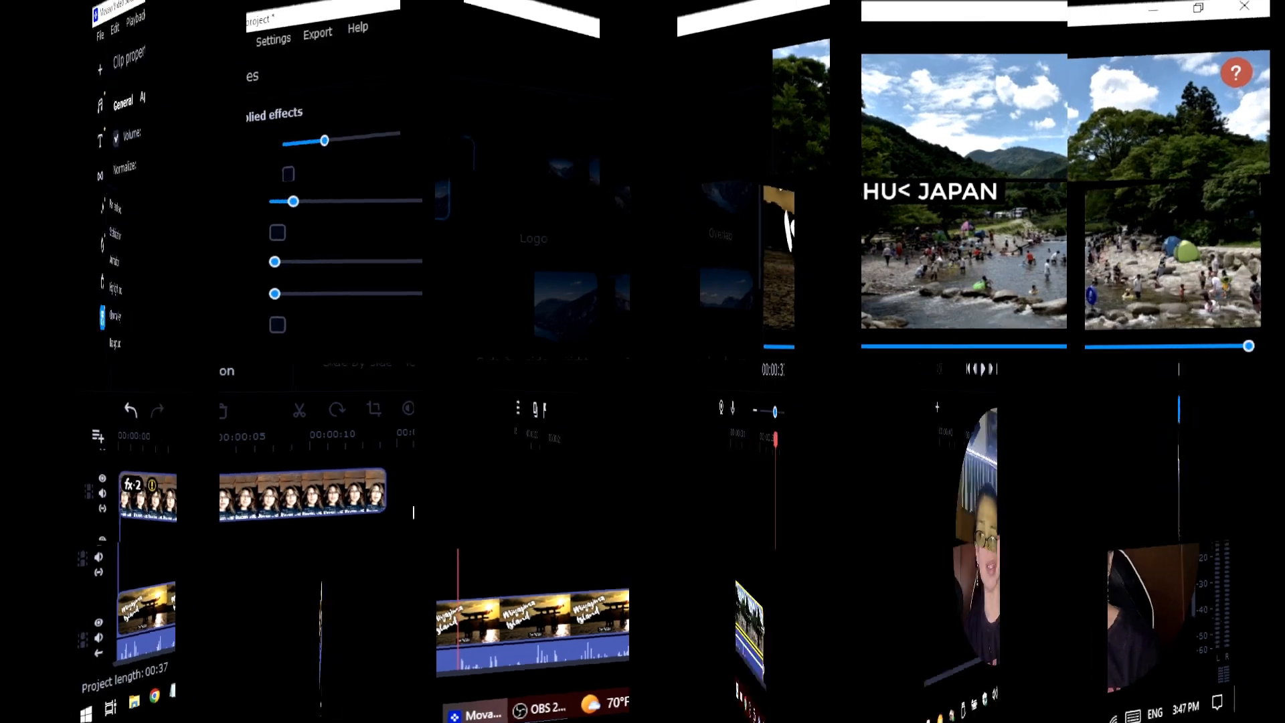
Trim the travel and Snapchat clips to end together at about 13 seconds and return the playhead to the start
drag(413, 628, 398, 622)
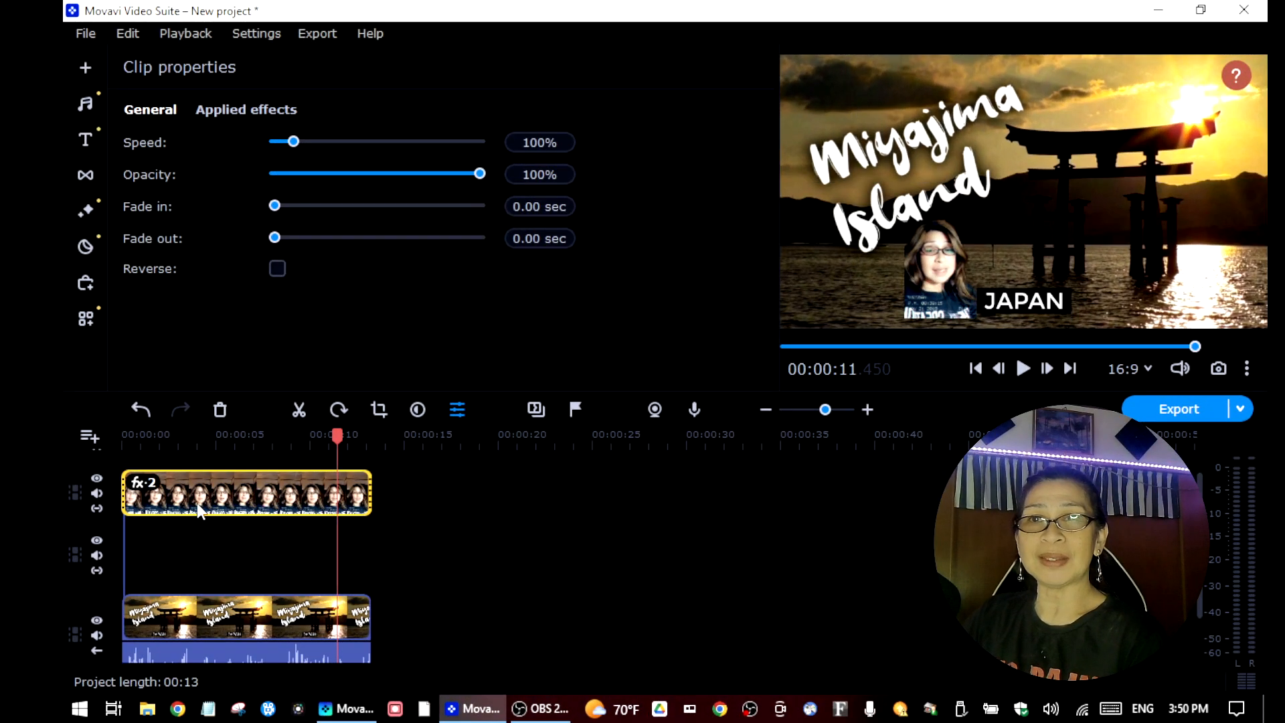
click(198, 507)
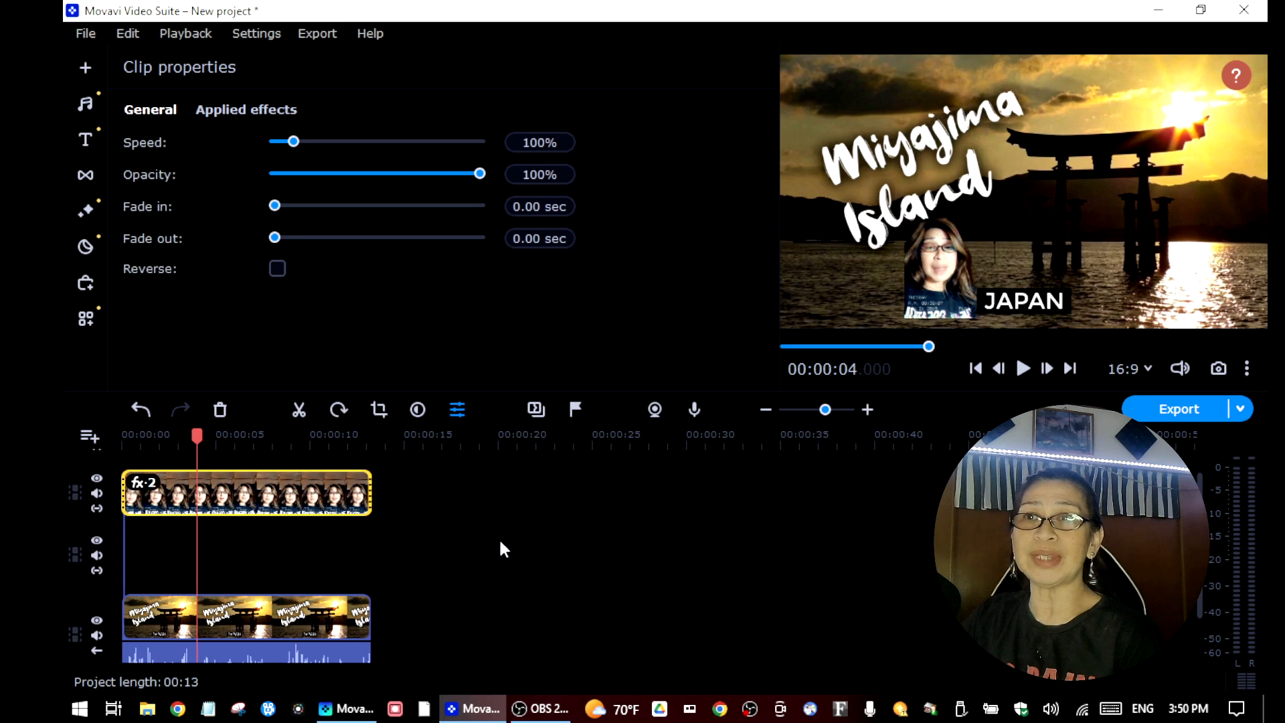
drag(197, 434, 96, 489)
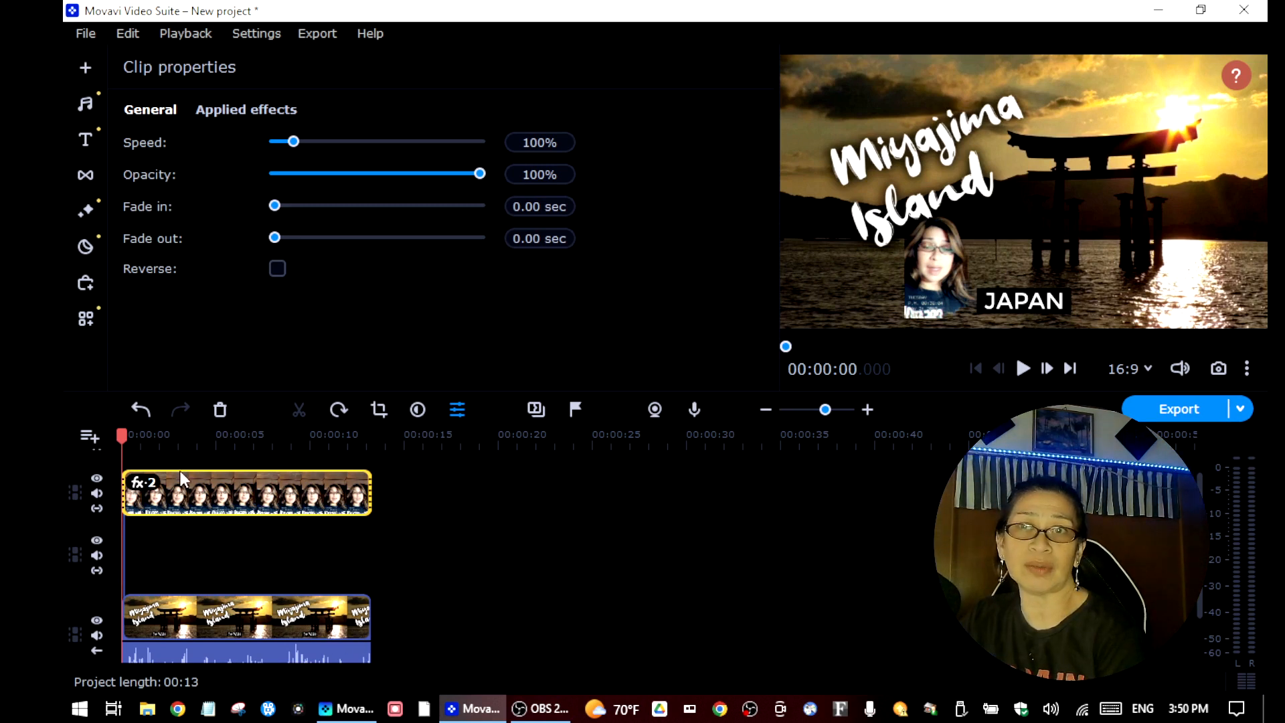
Open the MP4 export settings and title the video "background tutorial"
click(1159, 411)
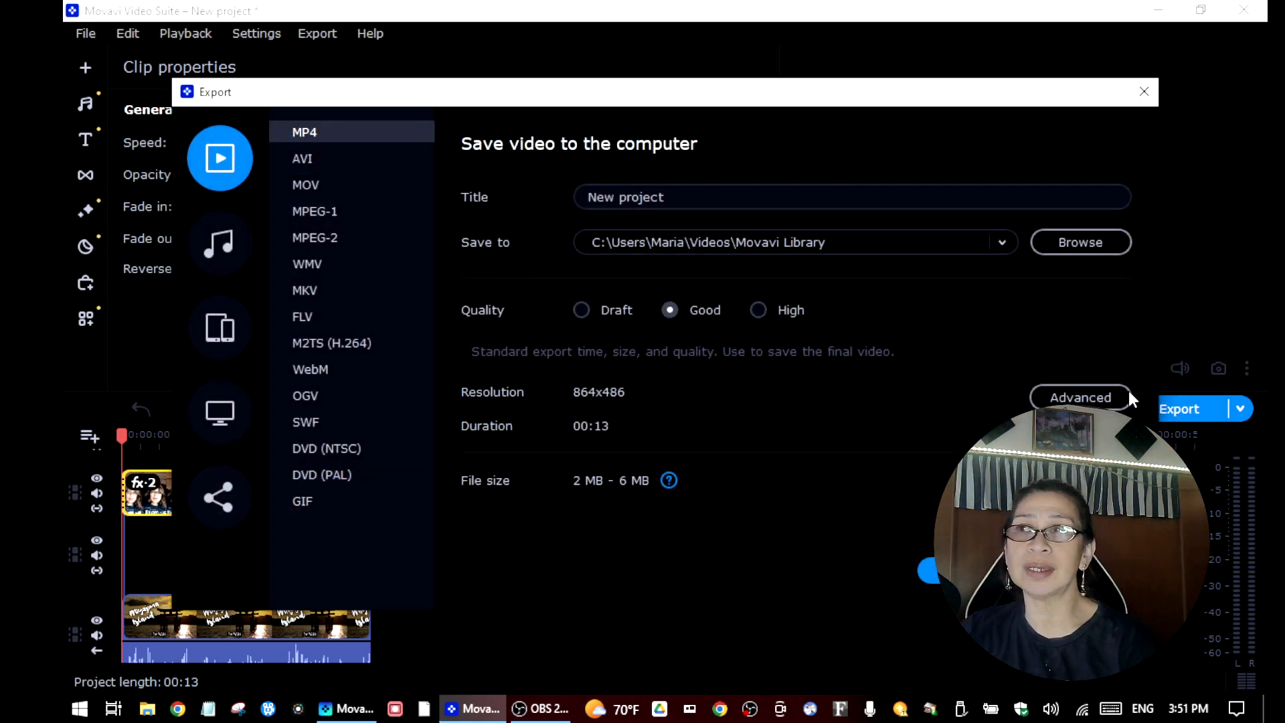
click(734, 205)
key(BackSpace)
key(BackSpace)
key(BackSpace)
key(BackSpace)
key(BackSpace)
key(BackSpace)
key(BackSpace)
key(BackSpace)
key(BackSpace)
key(BackSpace)
key(BackSpace)
text(background tutoer)
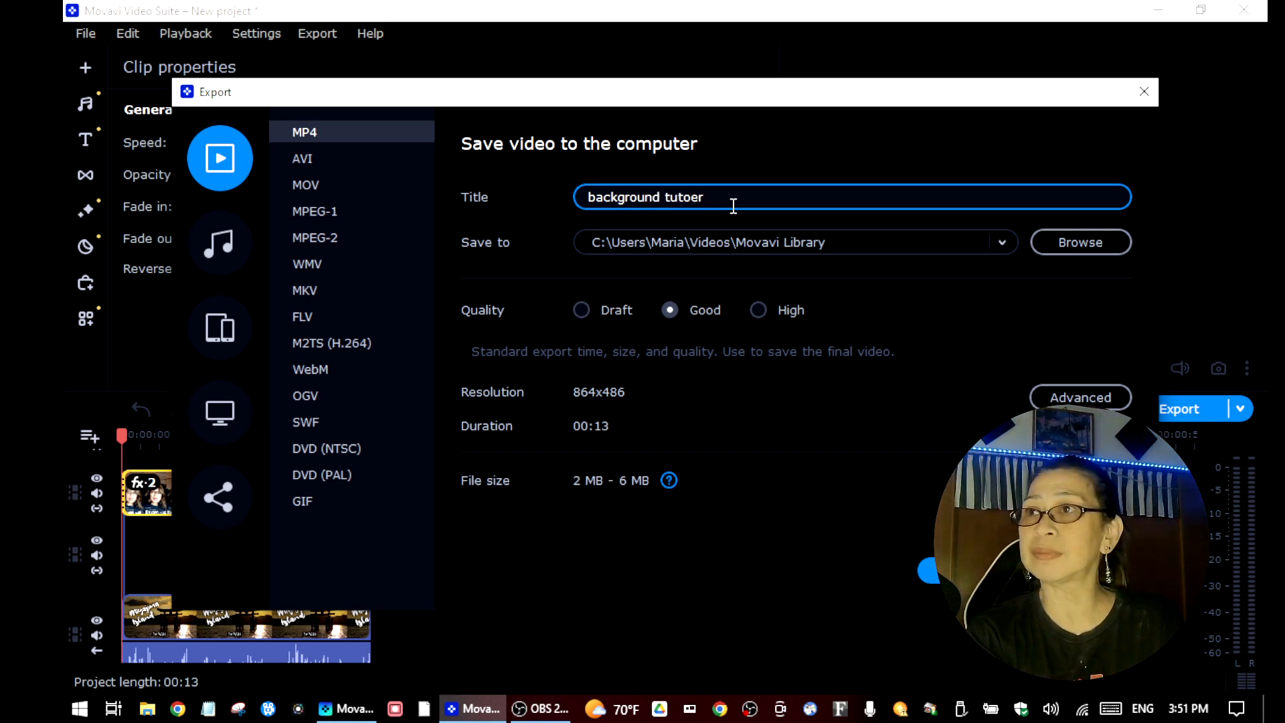
key(BackSpace)
key(BackSpace)
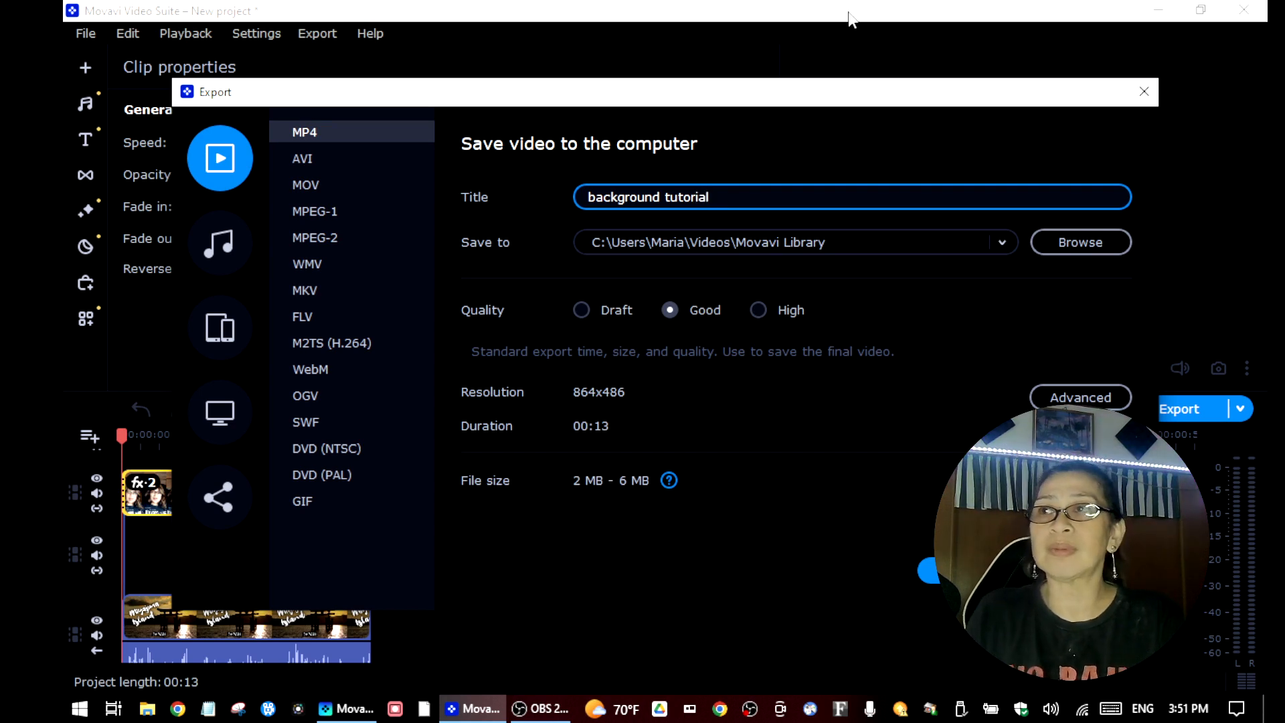
Export the video in High quality, open its output folder and minimize that folder window
click(759, 310)
click(968, 570)
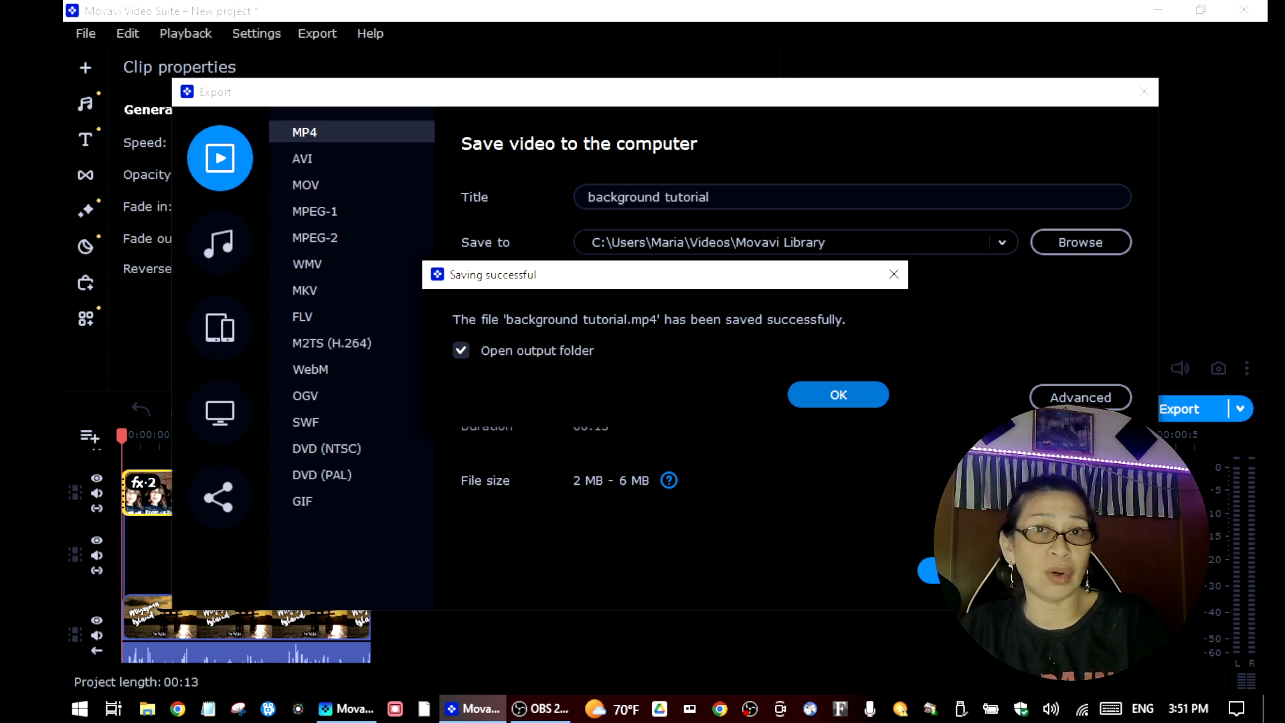
click(834, 392)
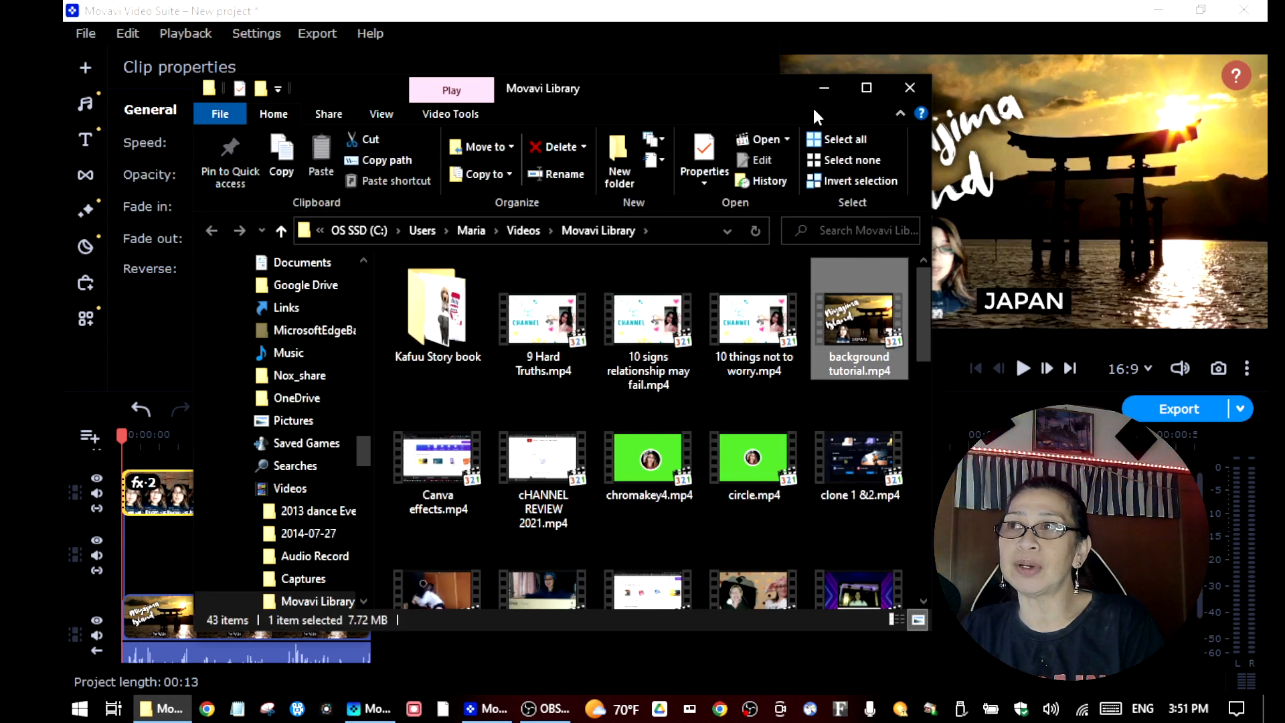
click(828, 87)
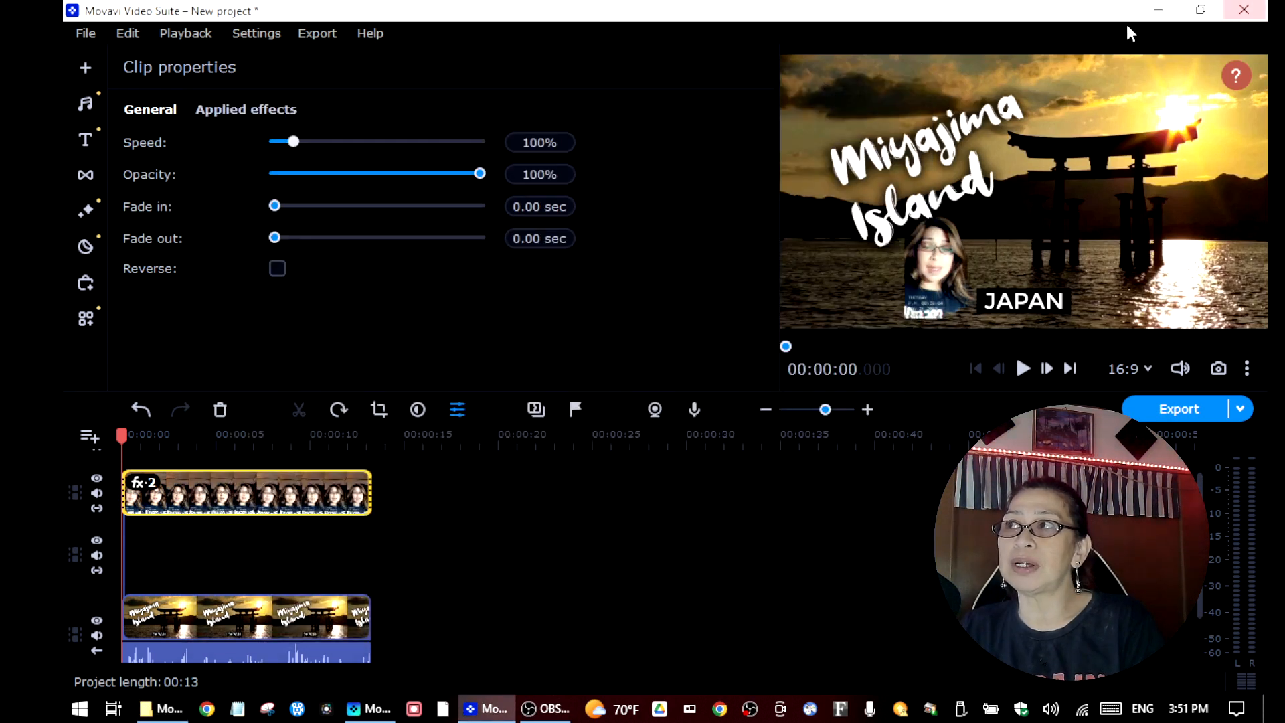
Close the editor and save the project as "background" in the Videos library
click(1246, 11)
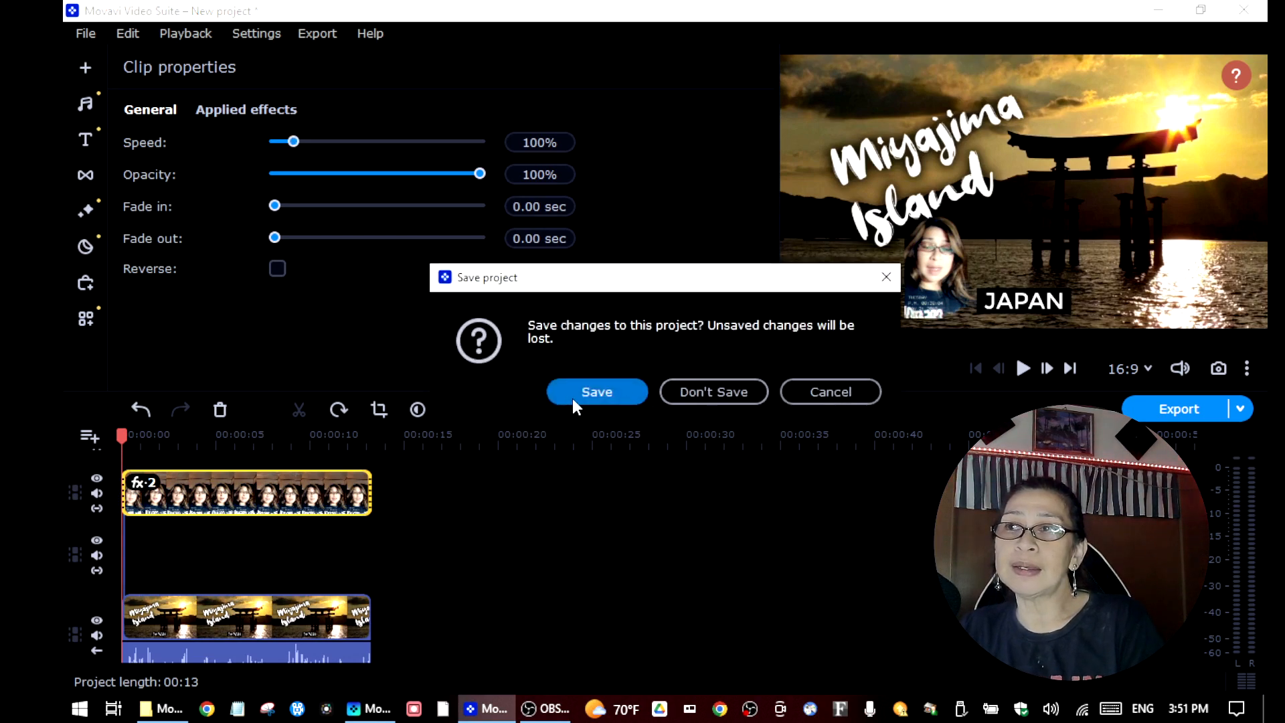
click(611, 399)
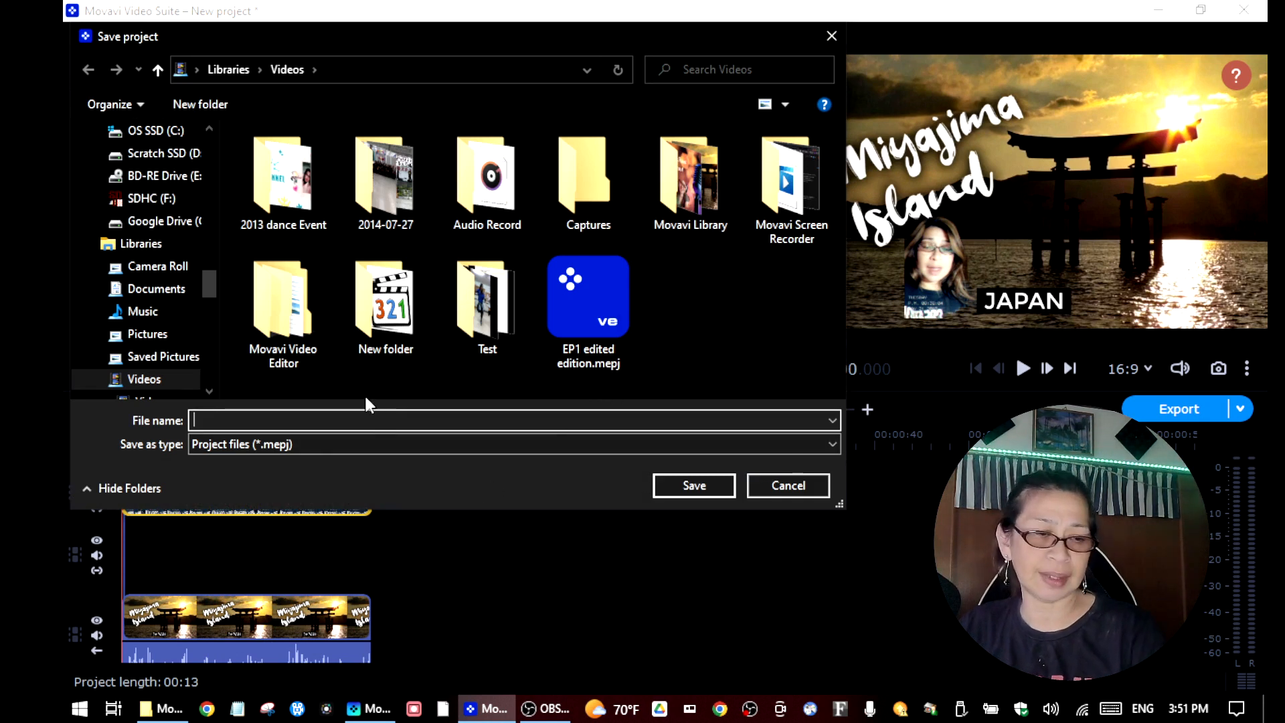
text(y)
key(BackSpace)
text(n)
key(BackSpace)
text(background)
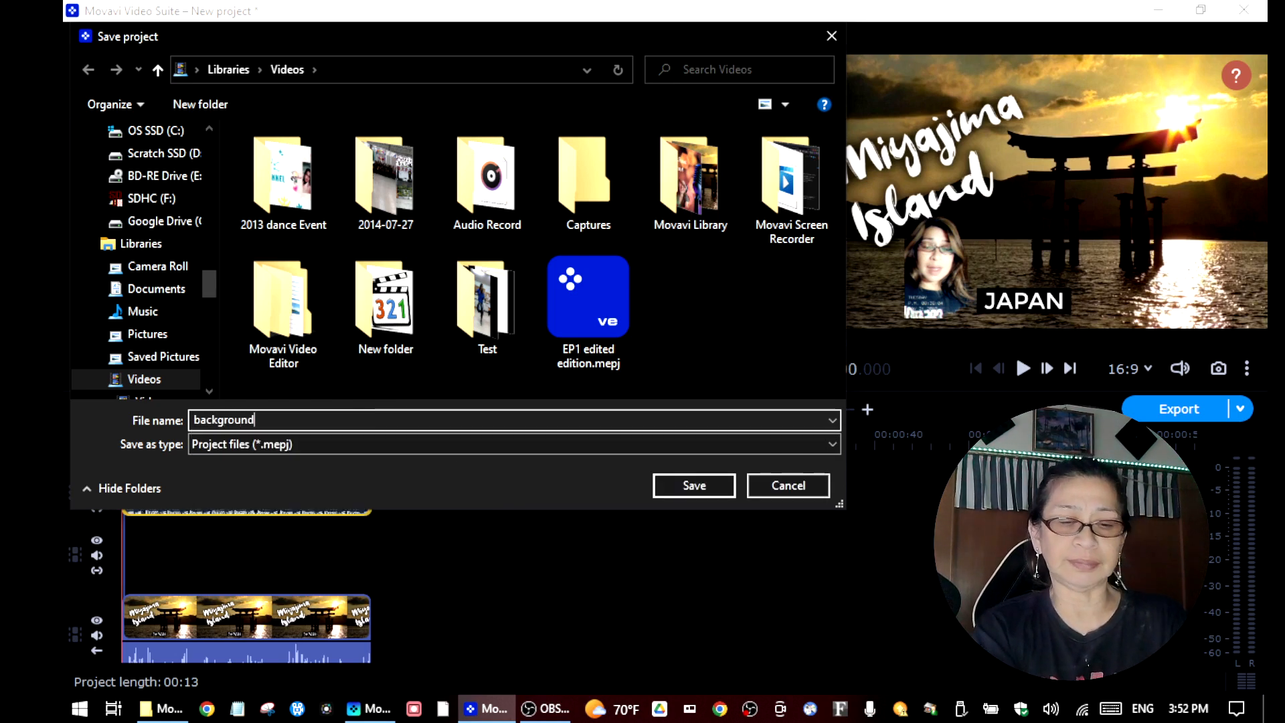
key(Return)
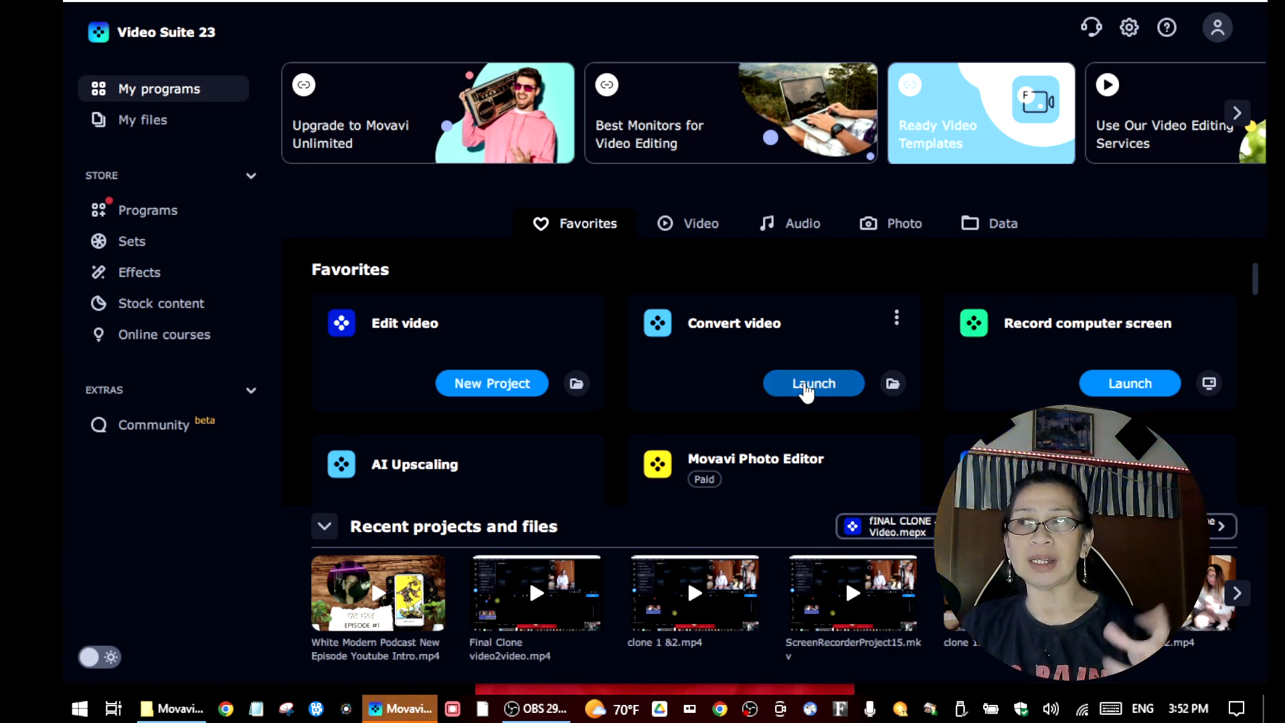
Launch the video converter, add background tutorial.mp4 from the Movavi Library folder and browse the popular output formats
click(798, 395)
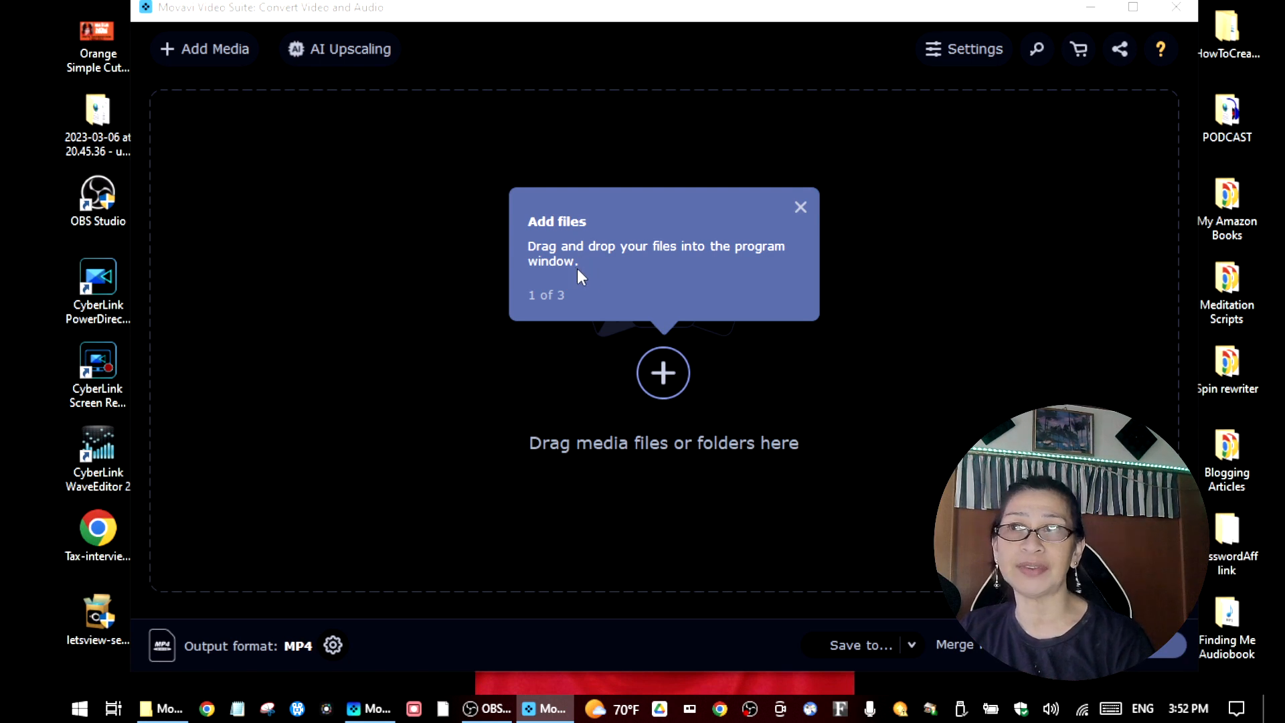
click(665, 381)
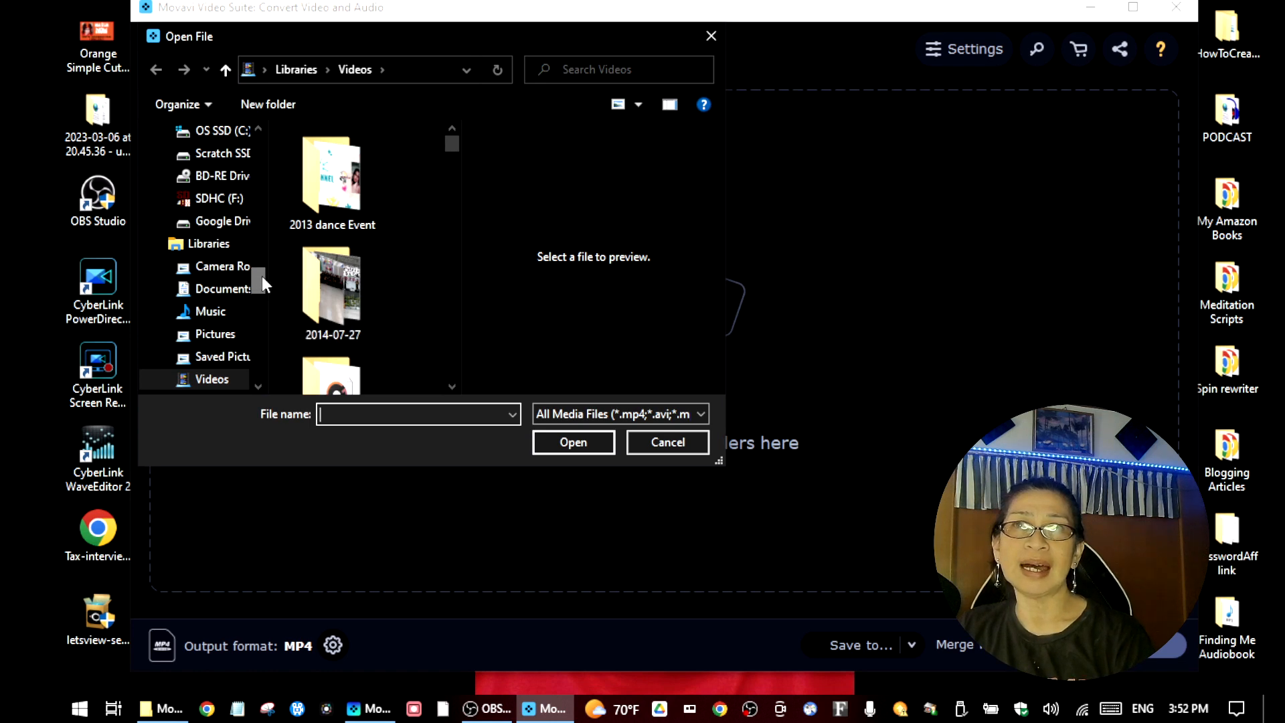
drag(263, 276, 275, 90)
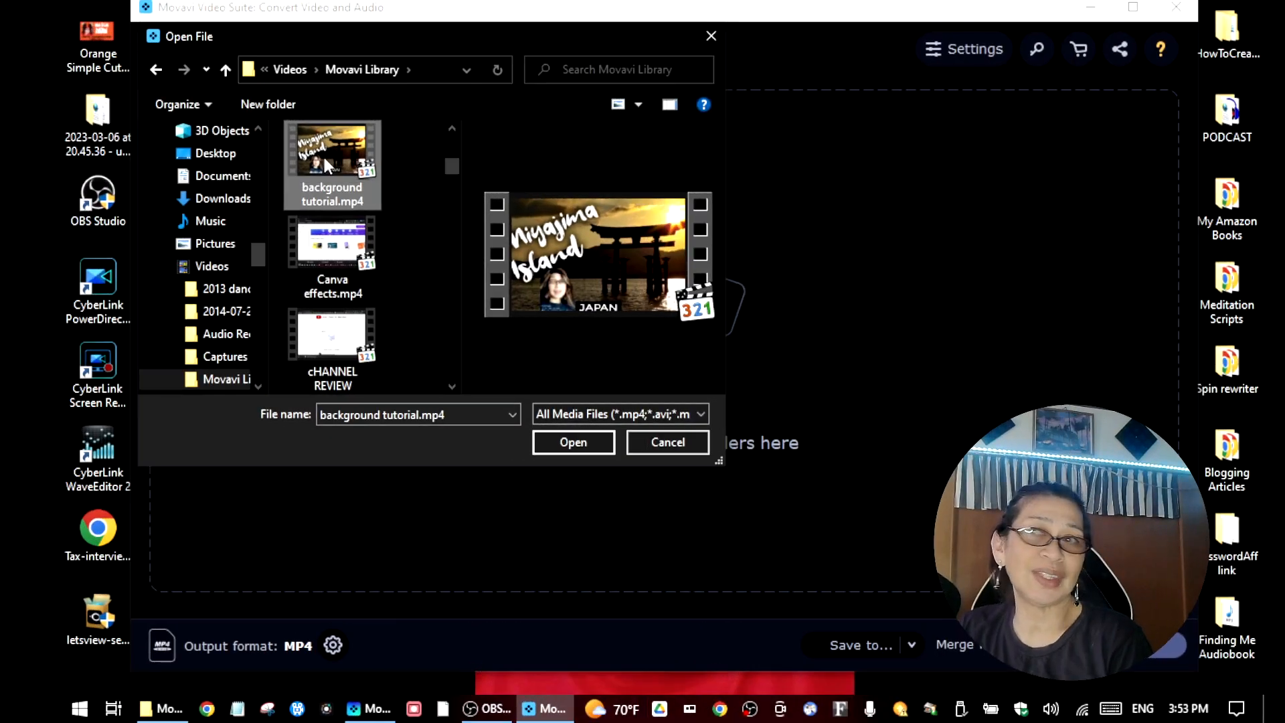
click(592, 442)
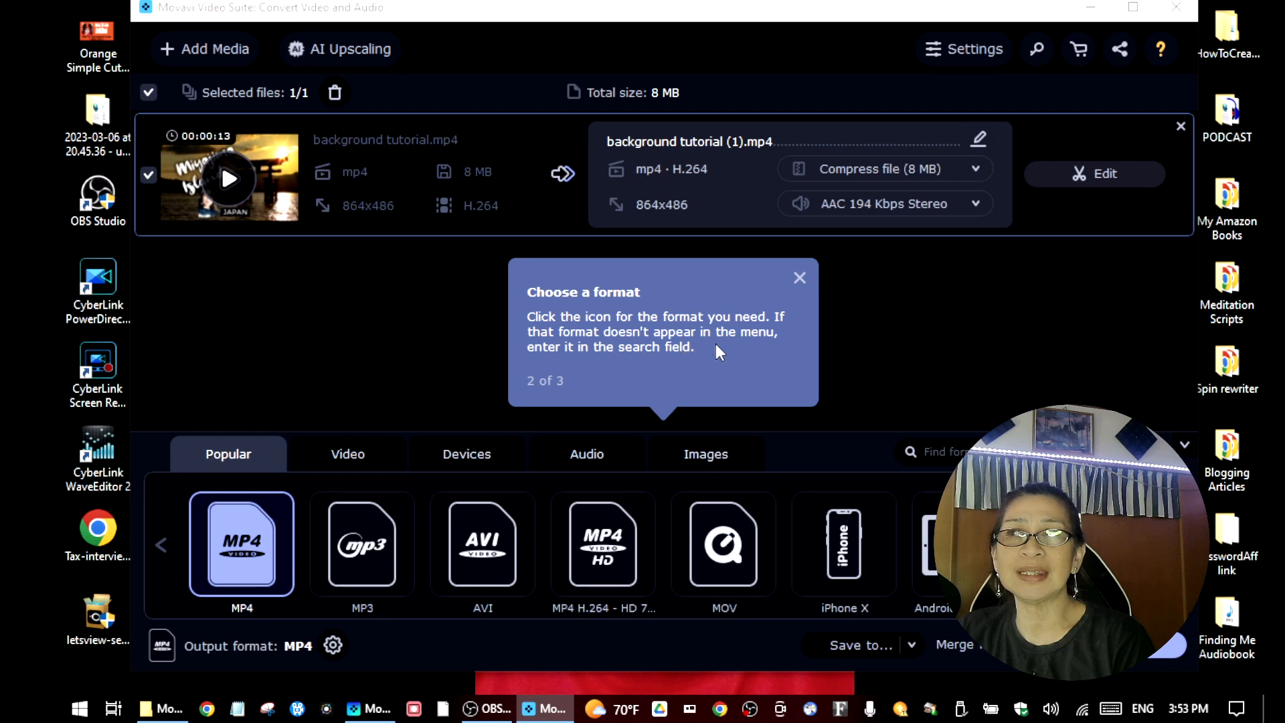
click(800, 277)
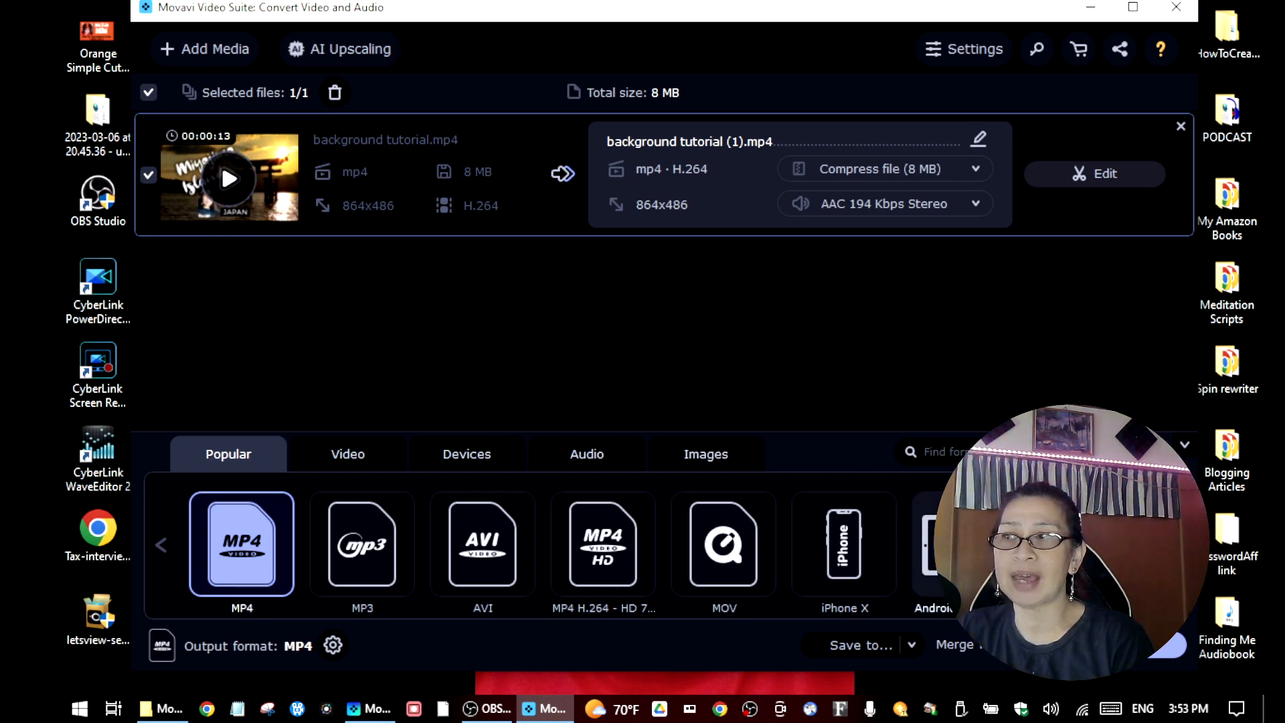
scroll(964, 549, down, 5)
scroll(963, 549, down, 2)
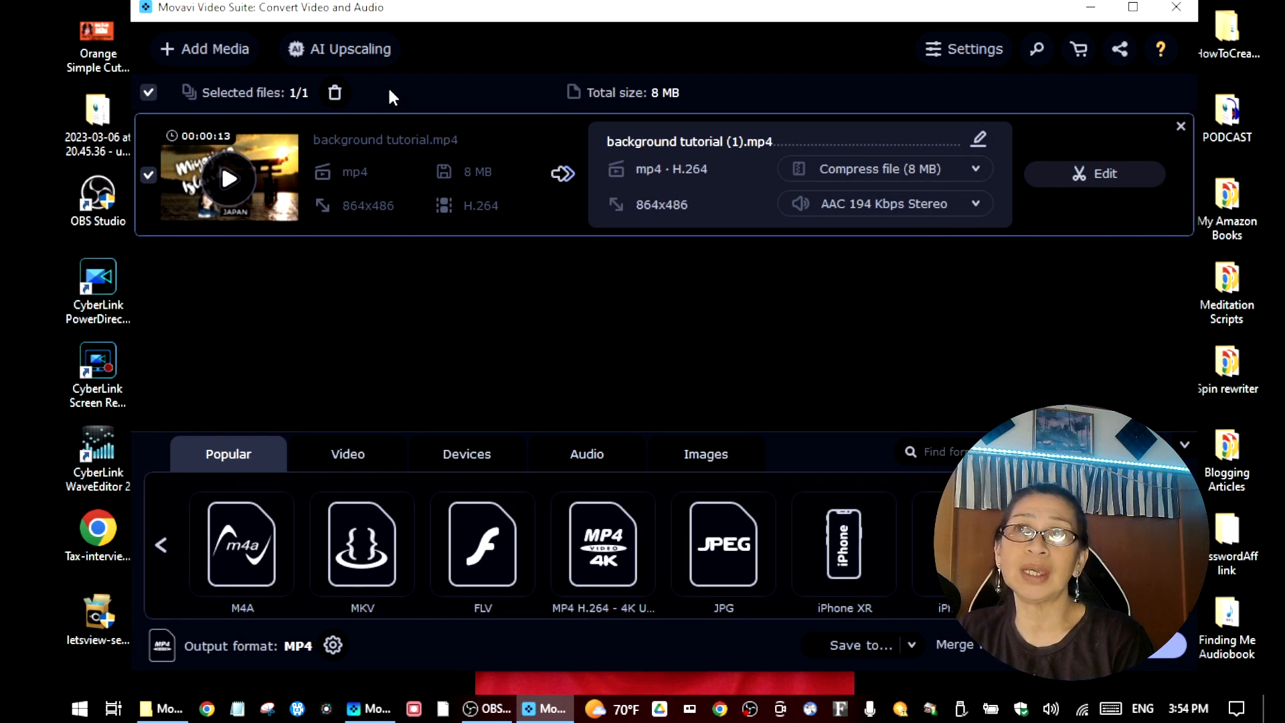
Upscale background tutorial.mp4 from the Movavi Library folder at 2x with AI Upscaling and look through the output folder
click(335, 48)
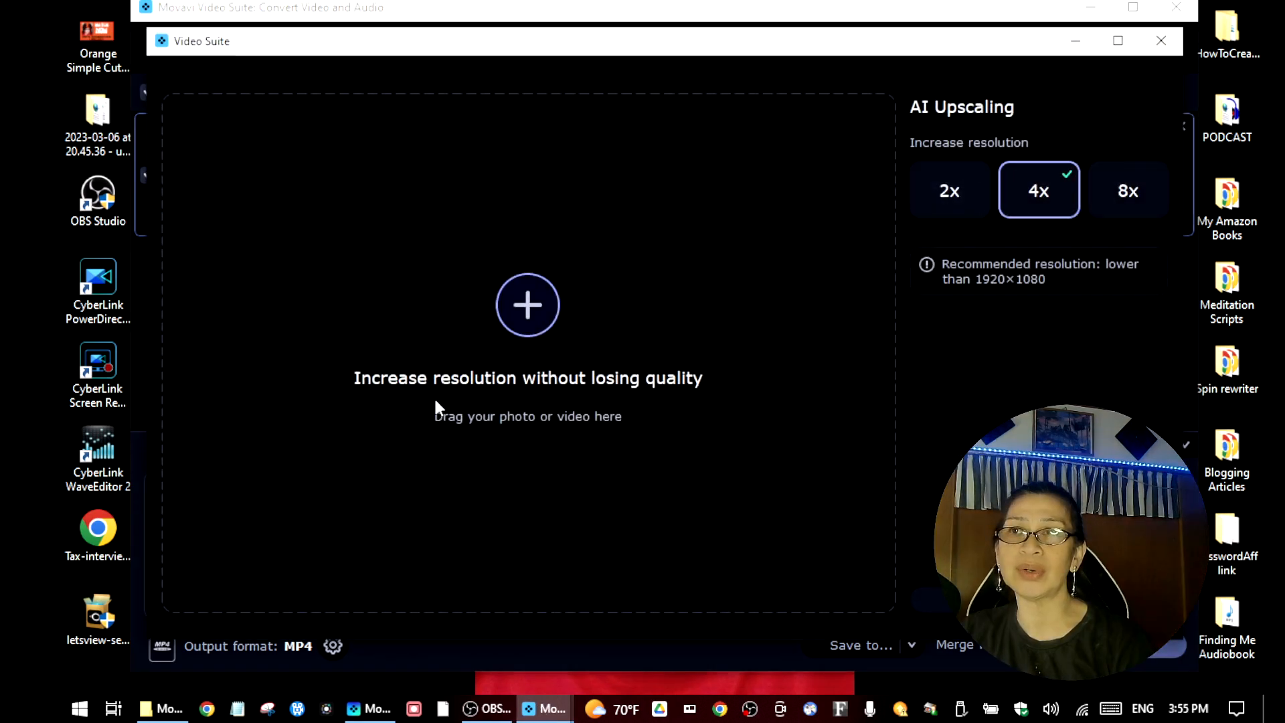
click(528, 305)
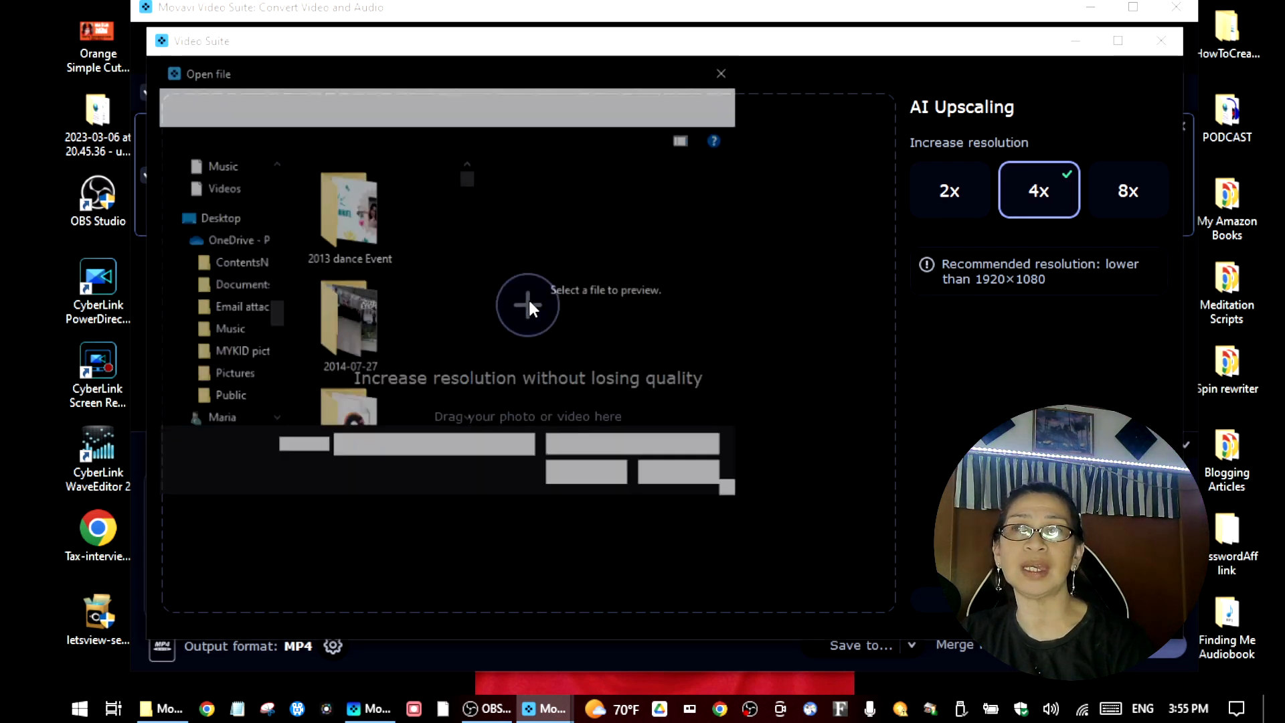
scroll(388, 319, down, 6)
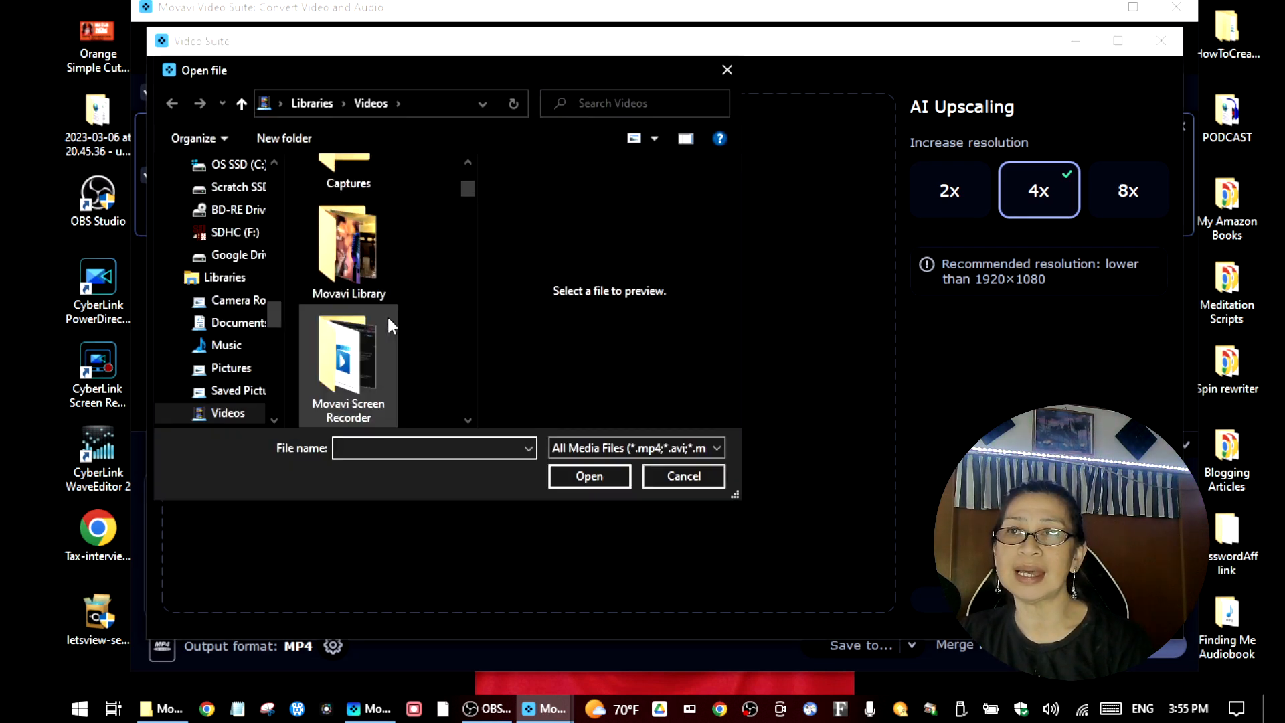
scroll(389, 320, up, 2)
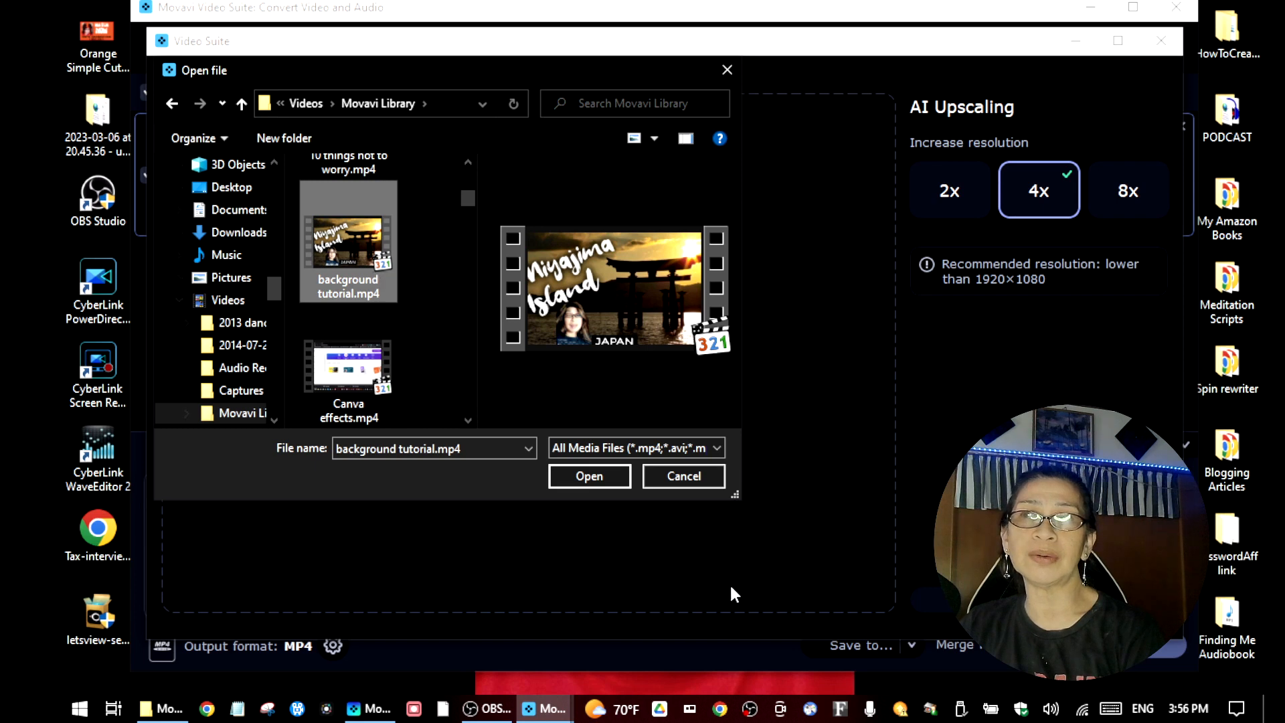
click(587, 475)
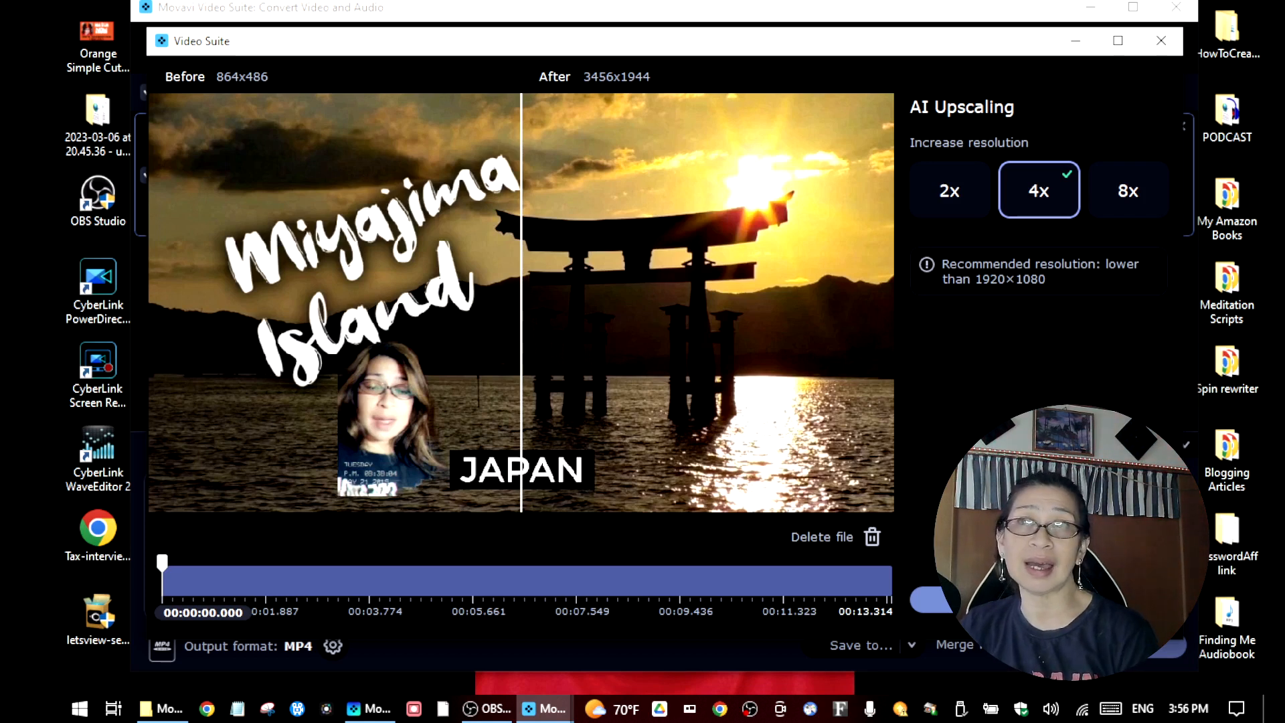
click(1039, 600)
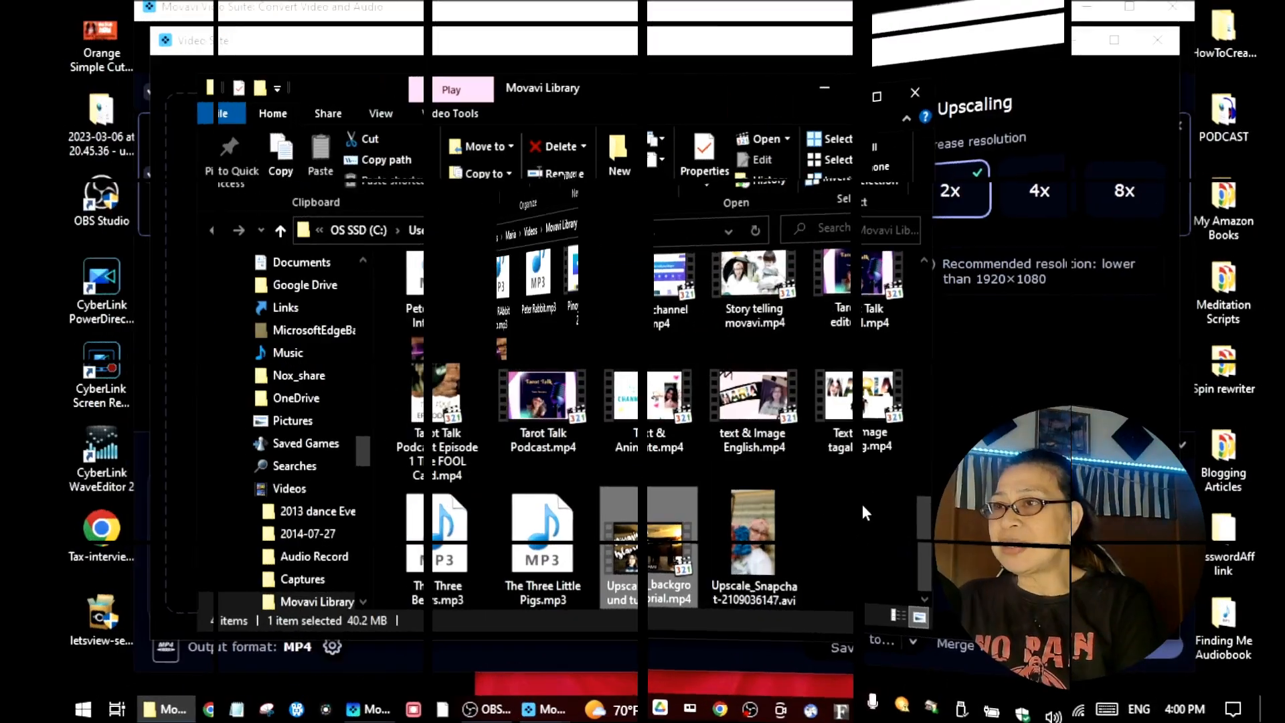
scroll(860, 522, up, 10)
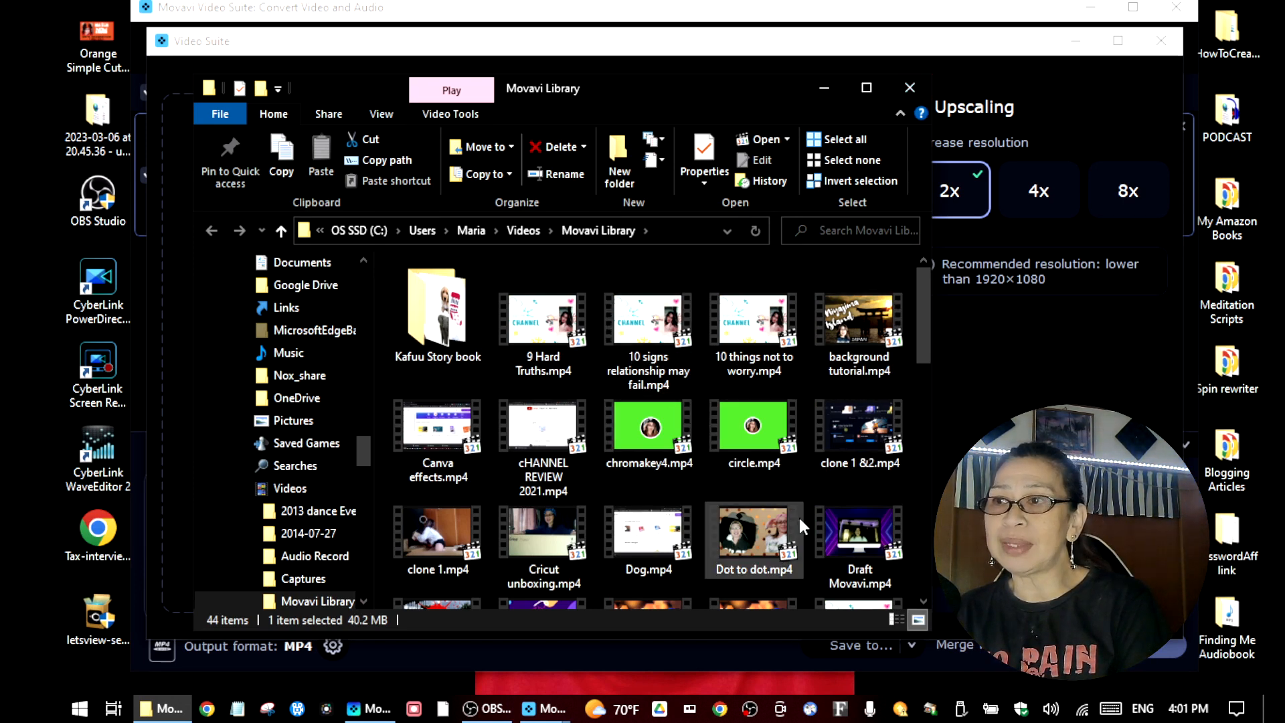
Preview Upscale_background tutorial.mp4 from the Movavi Library folder, pause and close the player, and minimize the folder window
scroll(794, 509, down, 10)
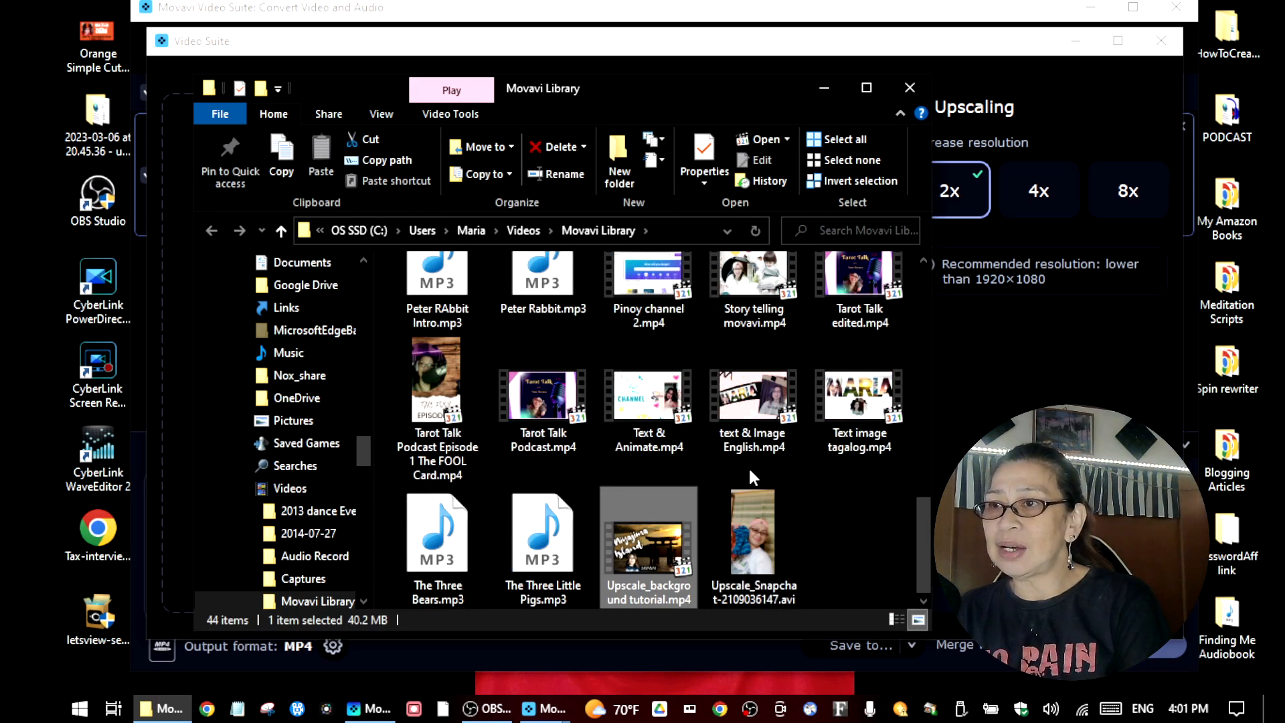
click(440, 94)
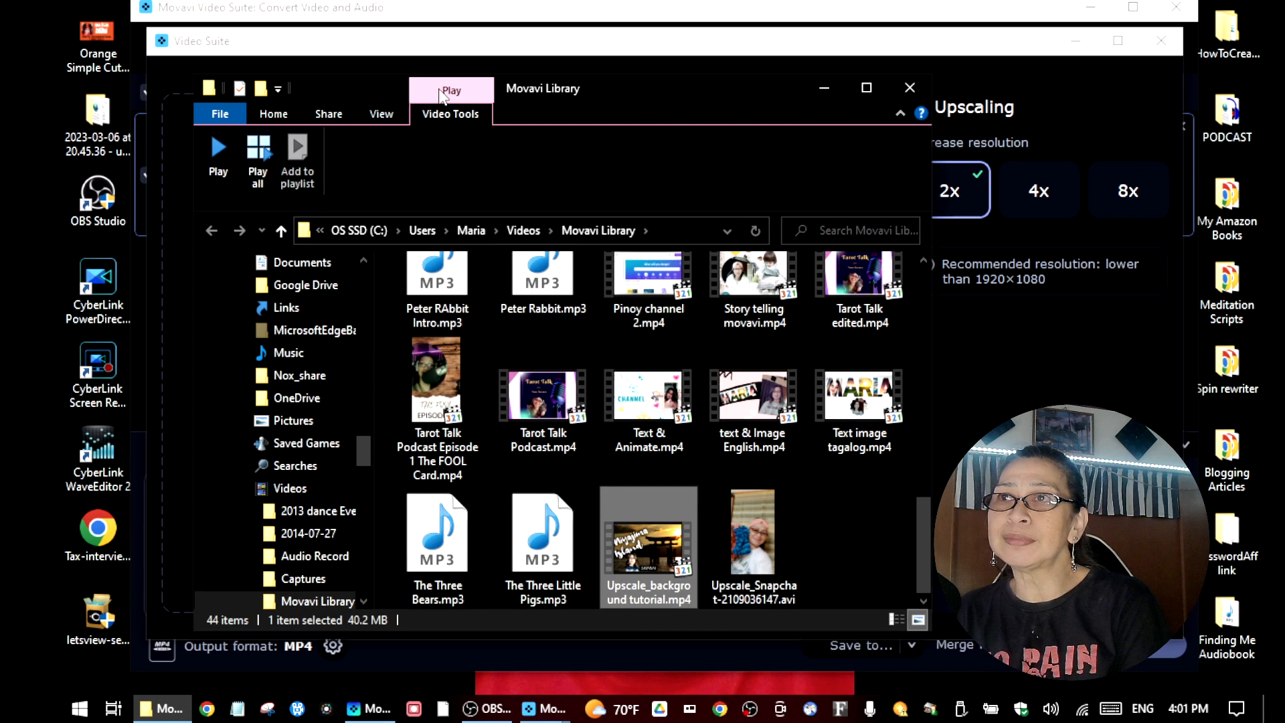
double_click(646, 548)
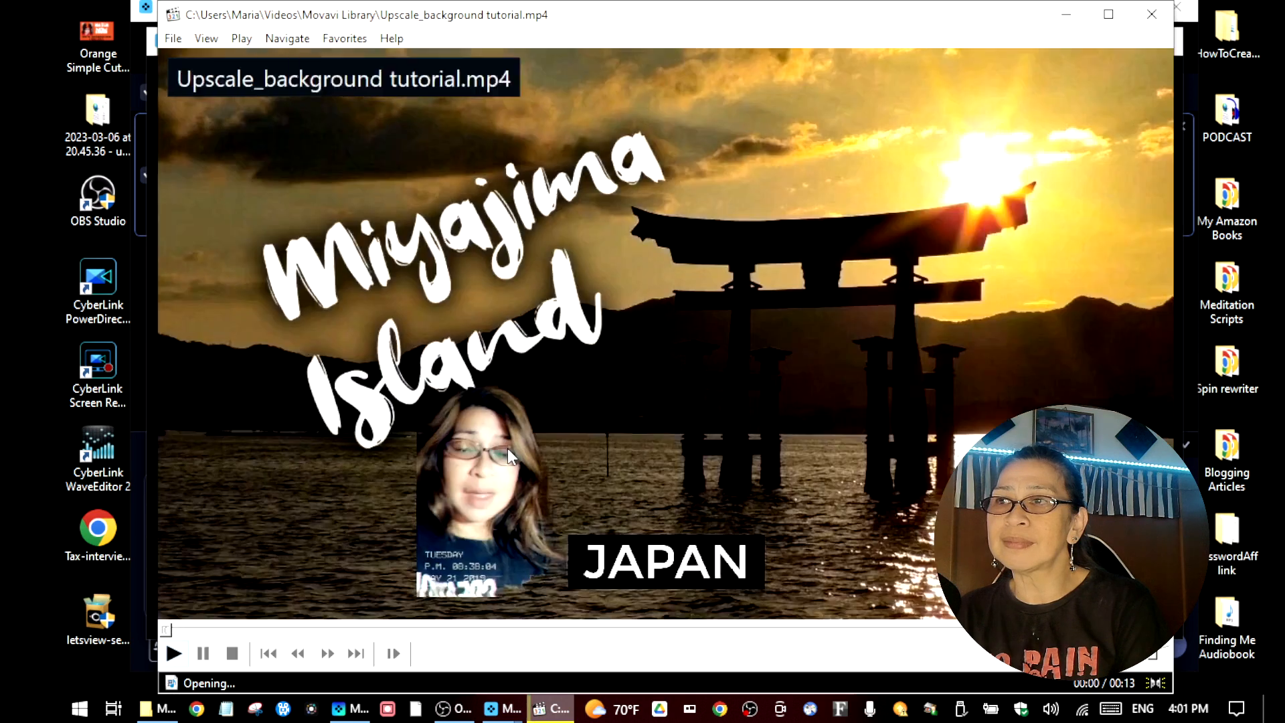
click(507, 448)
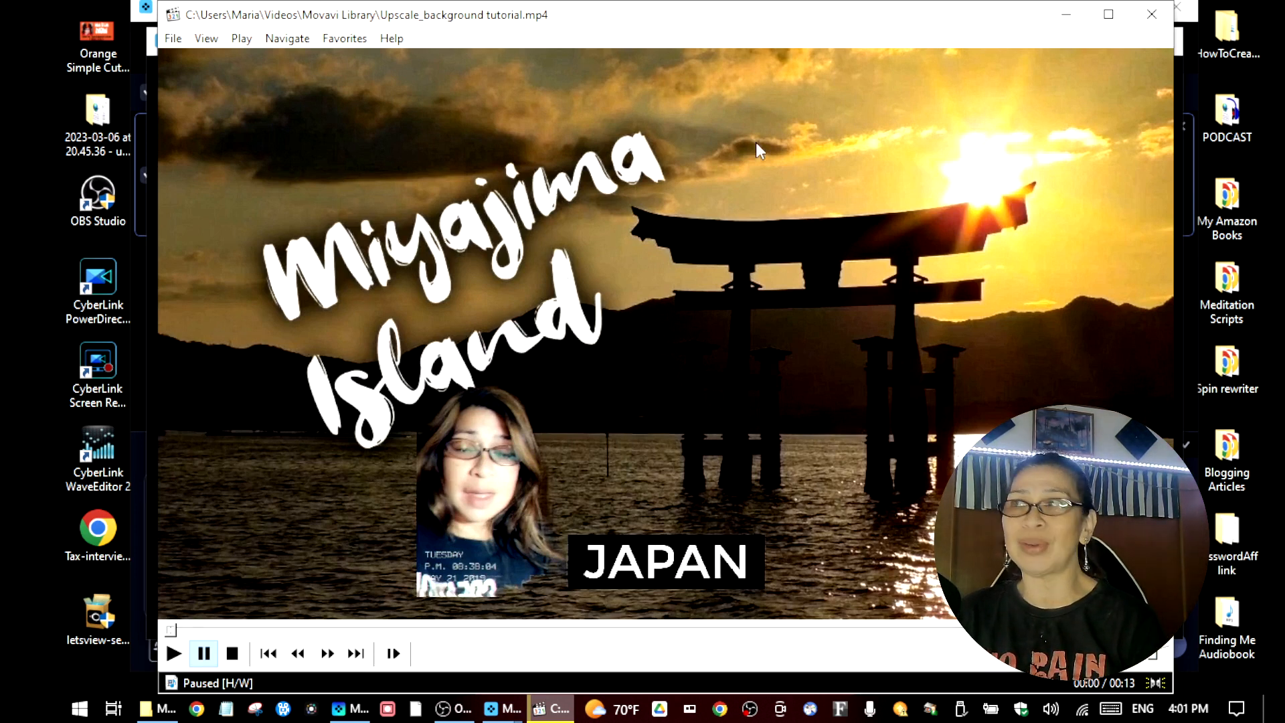
click(1153, 14)
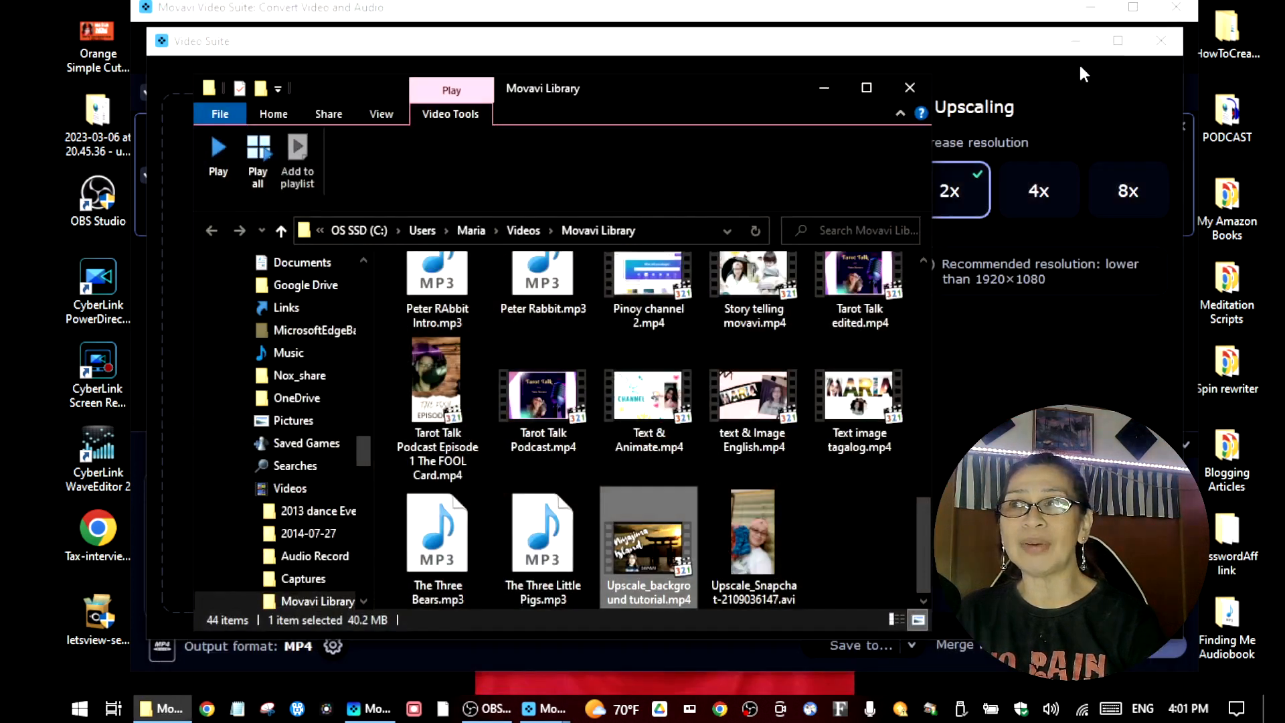
click(825, 88)
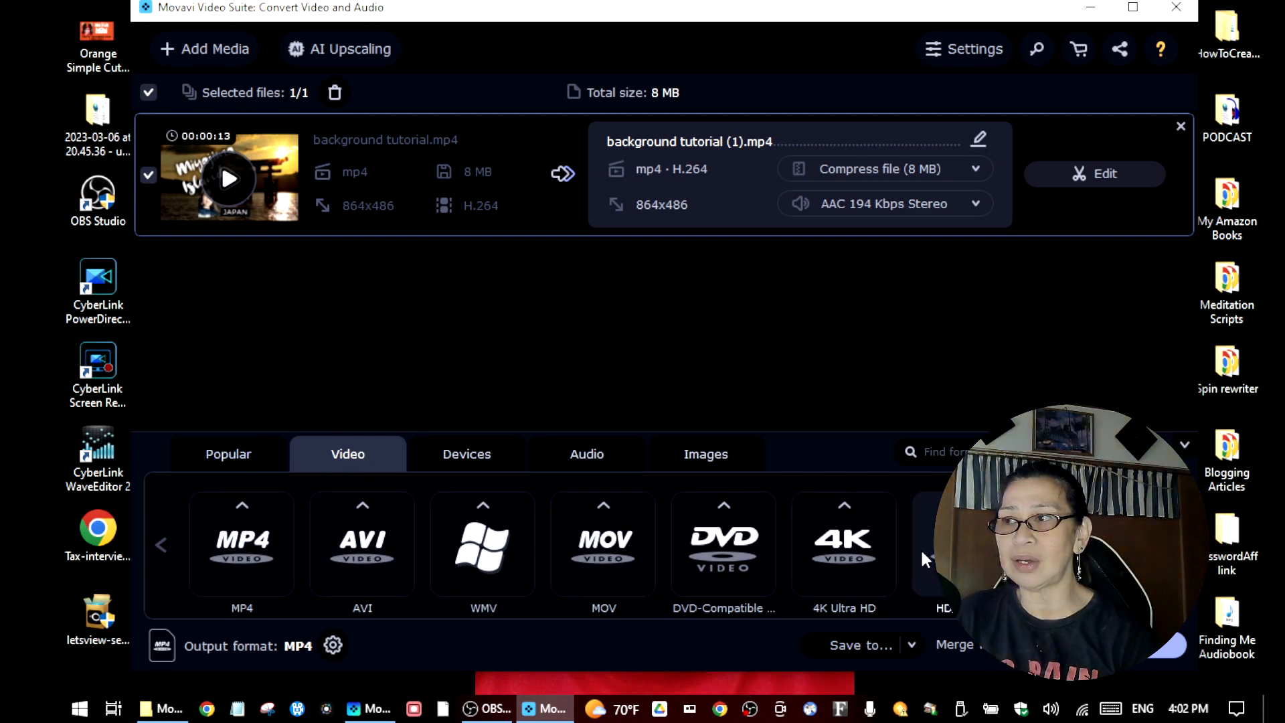
Browse the converter's 4K Ultra HD presets and its device, audio and image output formats, close the converter and return to the Video Suite launcher
click(848, 534)
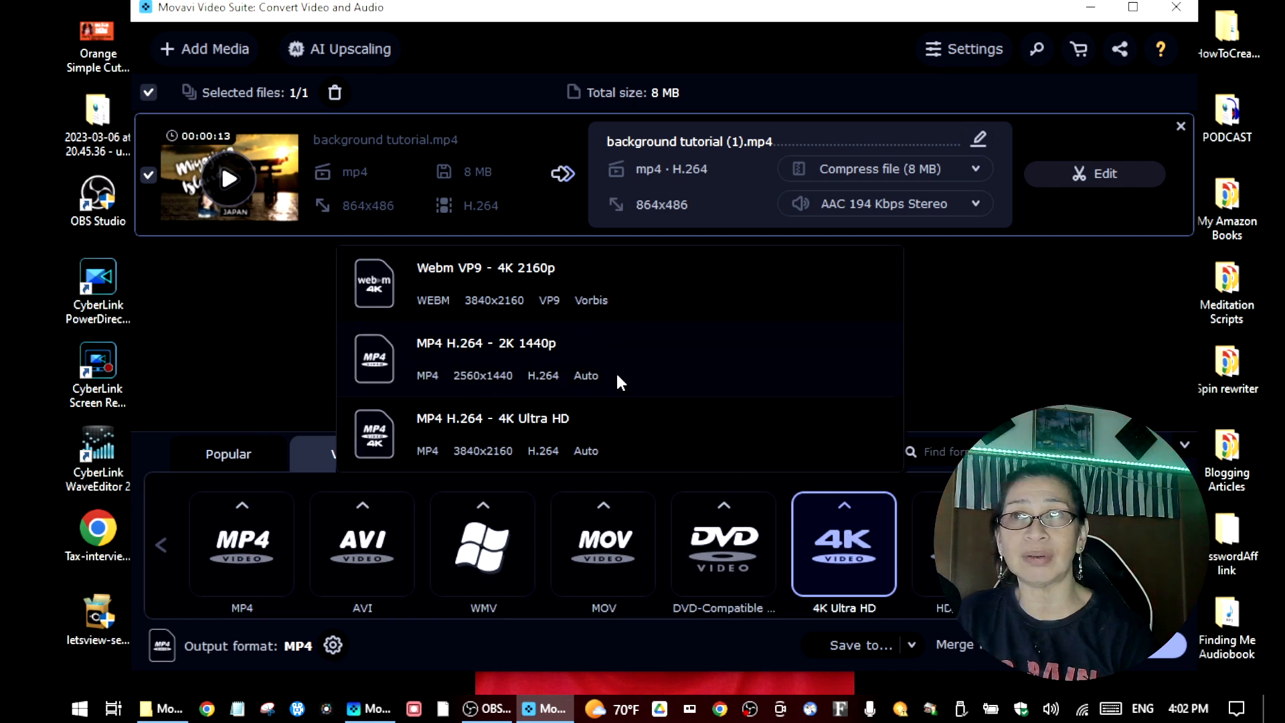
click(964, 368)
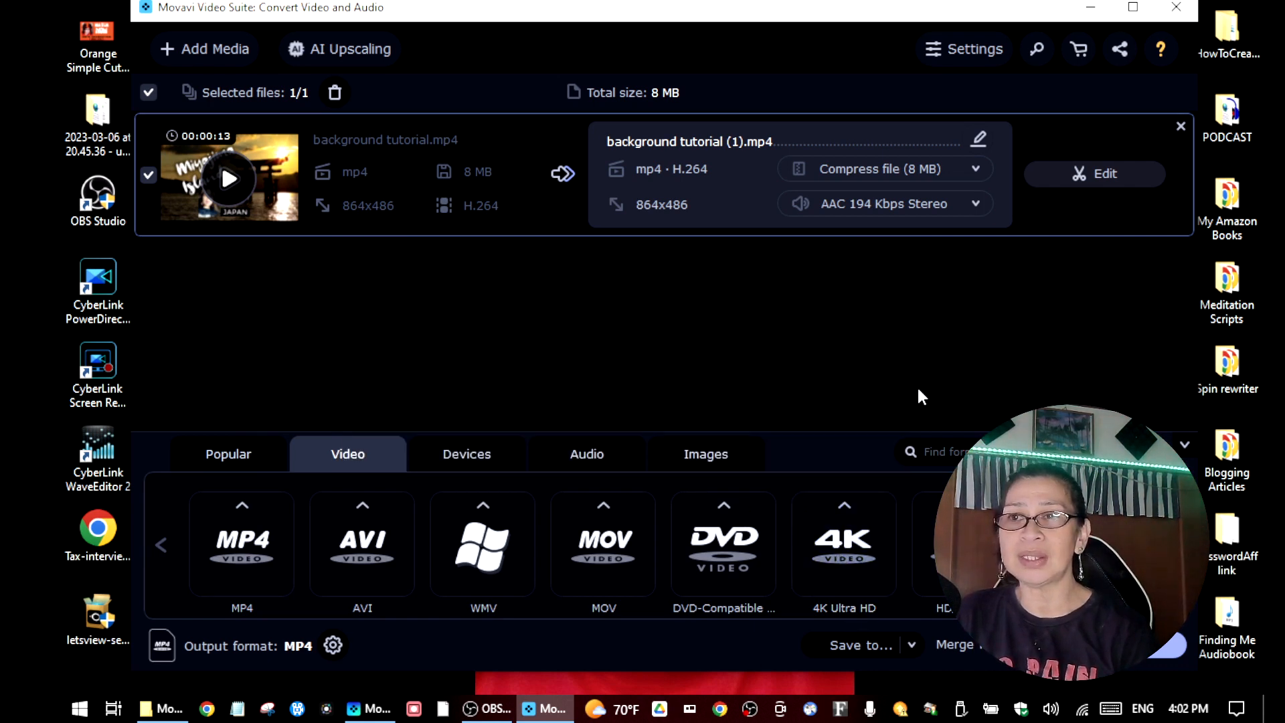
click(455, 453)
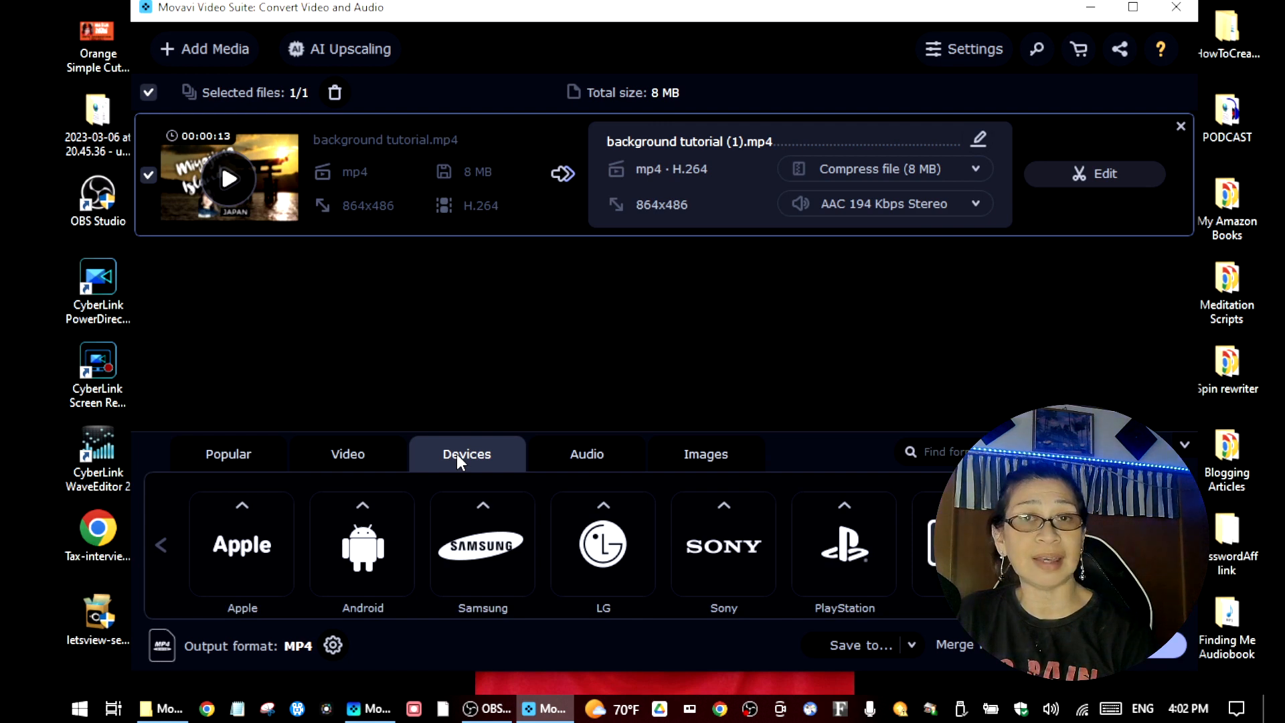
click(600, 455)
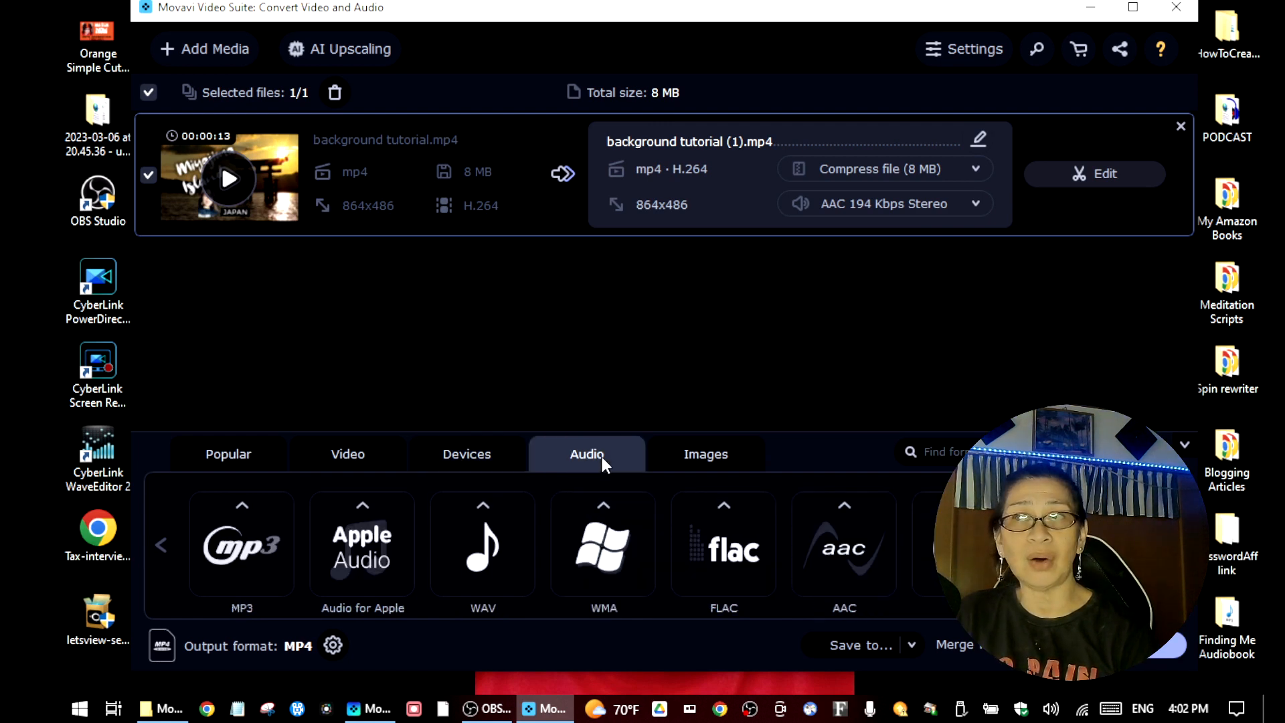
click(714, 454)
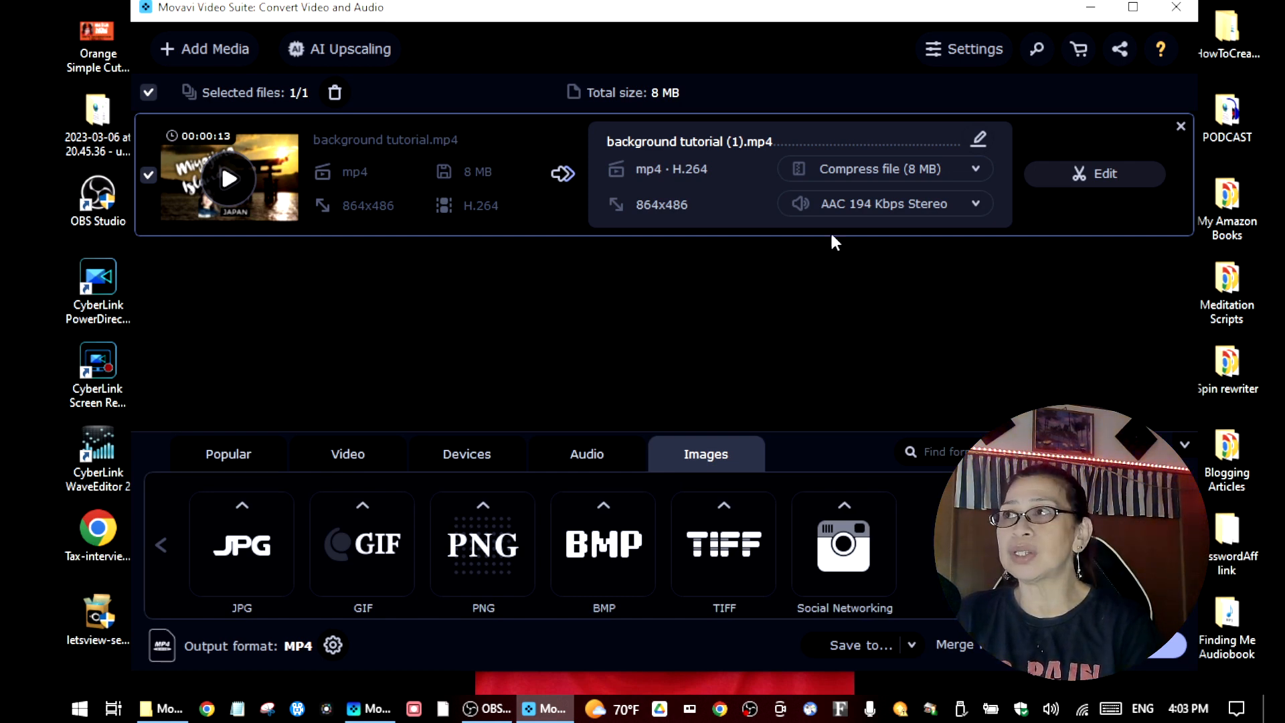
click(1176, 8)
click(409, 711)
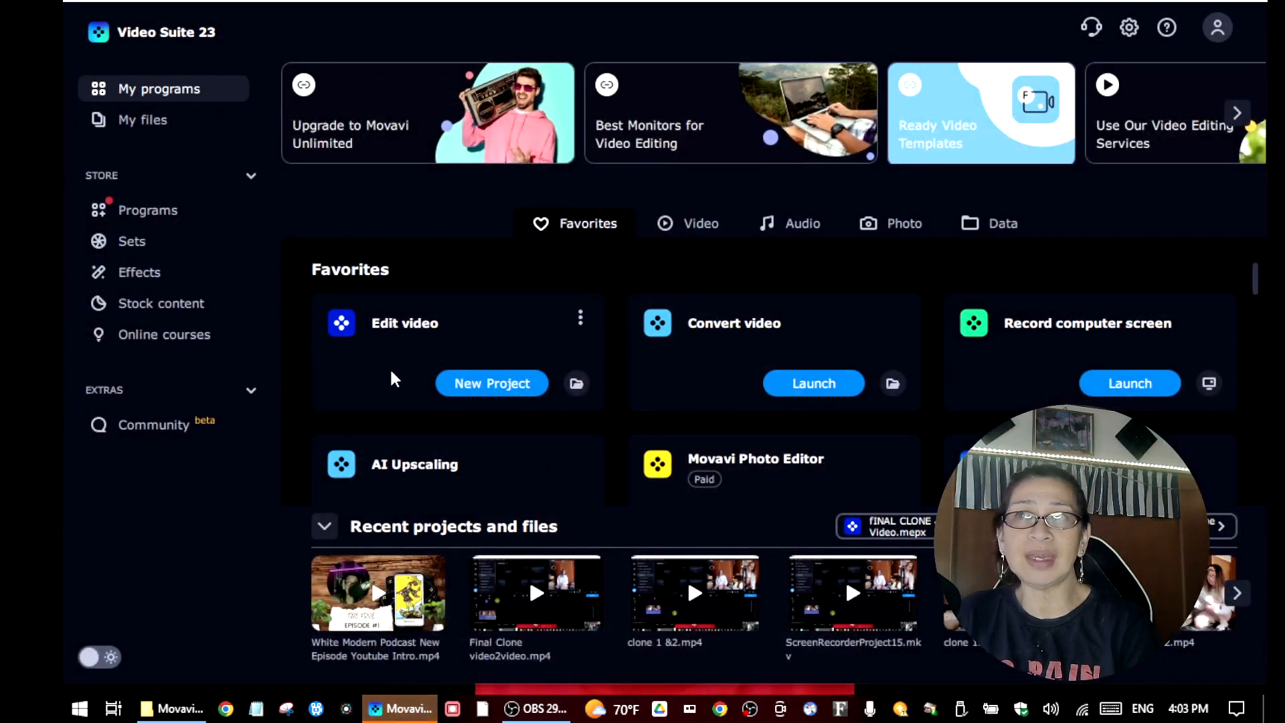